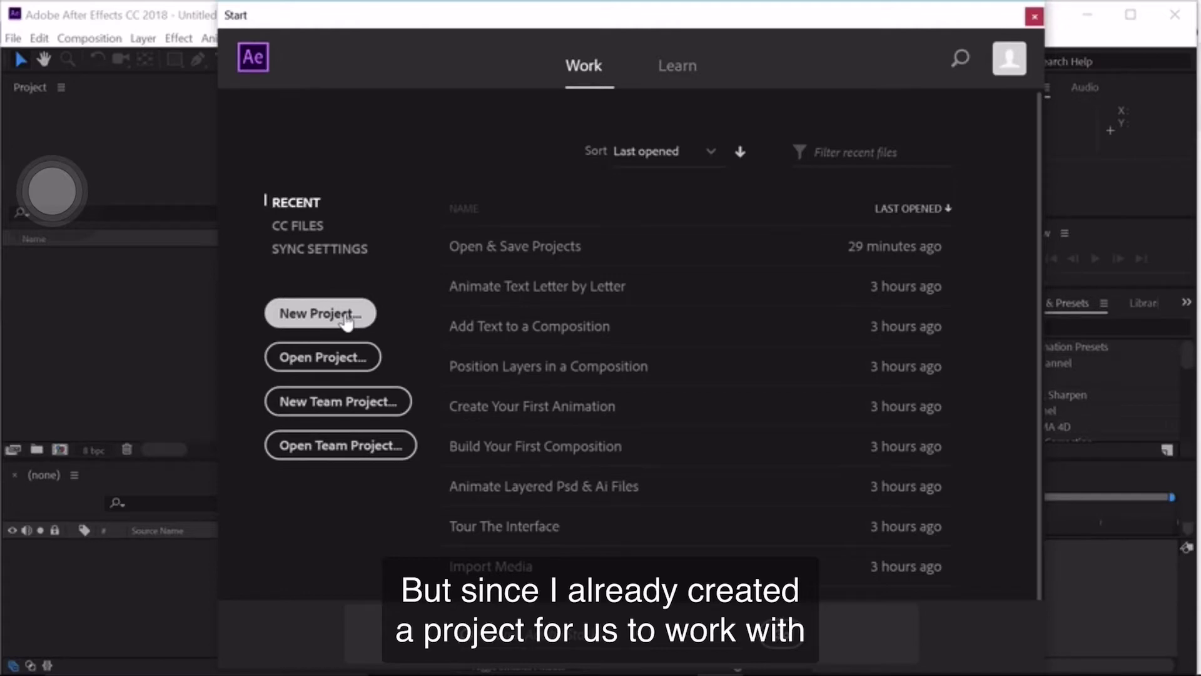
Step: Open the existing project file Open & Save Projects from the Get to Know After Effects folder
{"action": "left_click", "coordinate": [338, 366]}
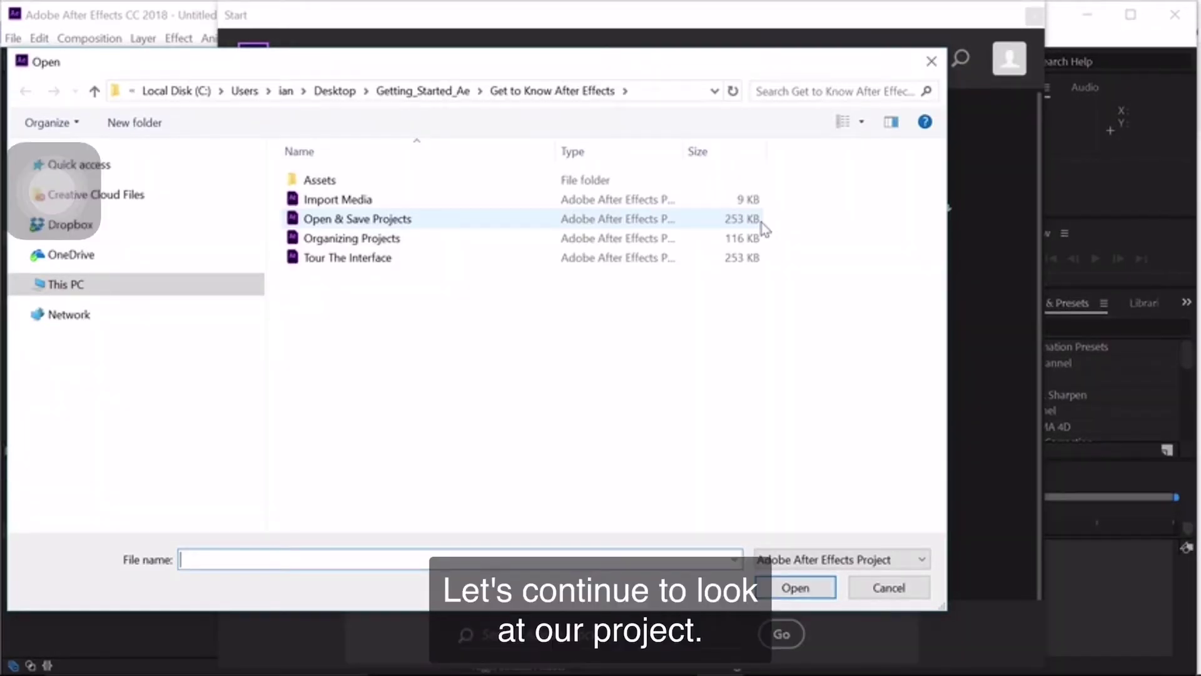
{"action": "left_click", "coordinate": [590, 219]}
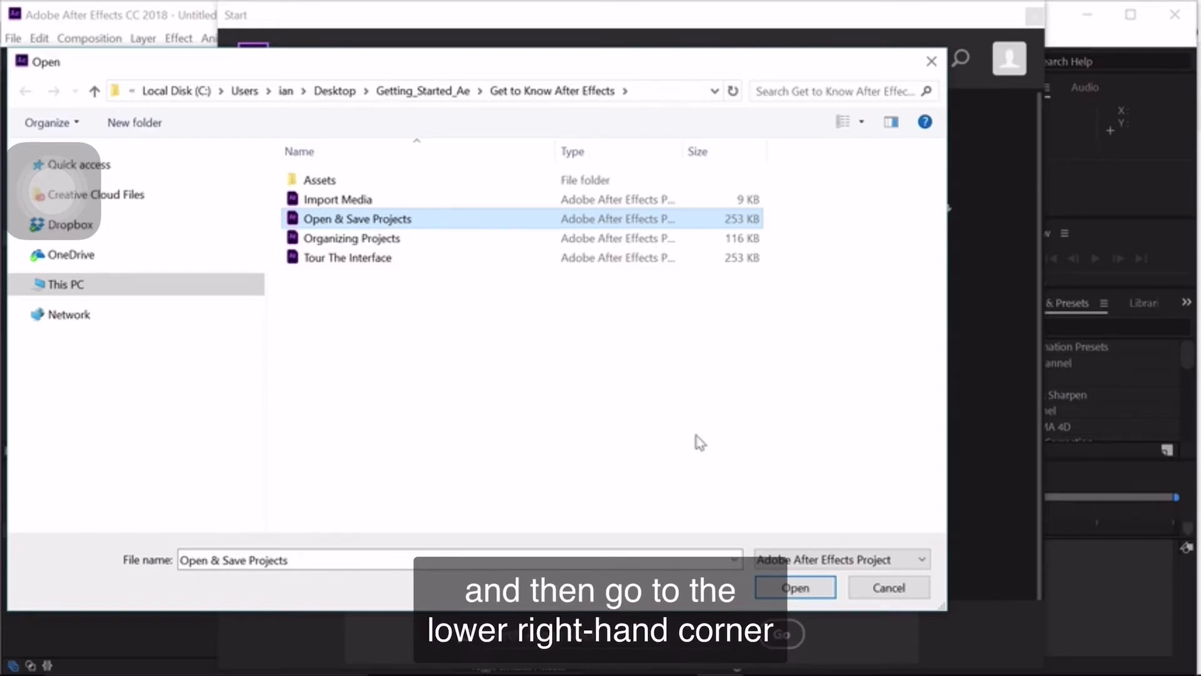
{"action": "left_click", "coordinate": [795, 590]}
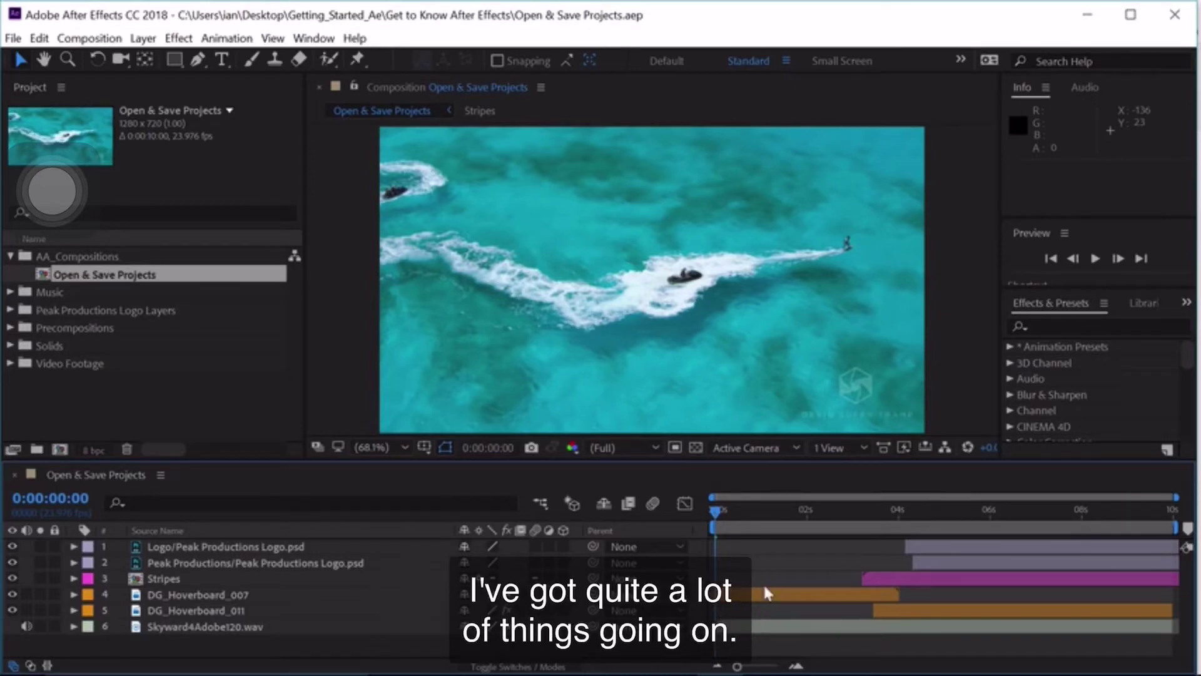
Step: Play a preview of the Open & Save Projects composition and stop it near the end
{"action": "key", "text": "space"}
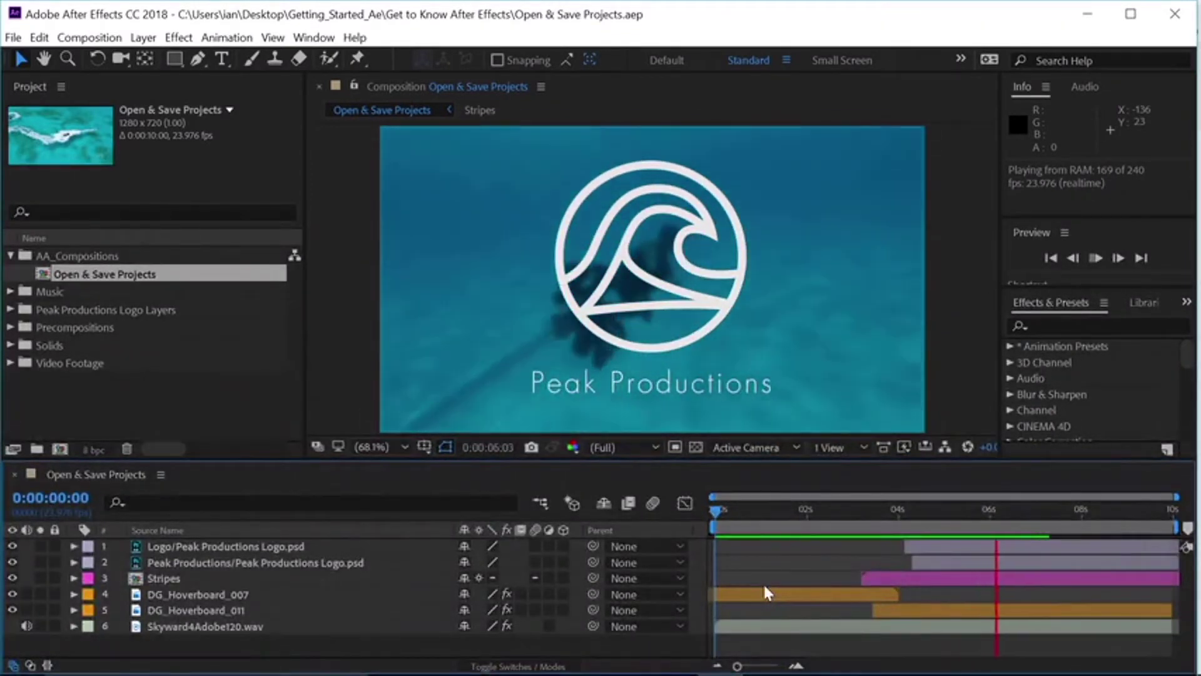
{"action": "key", "text": "space"}
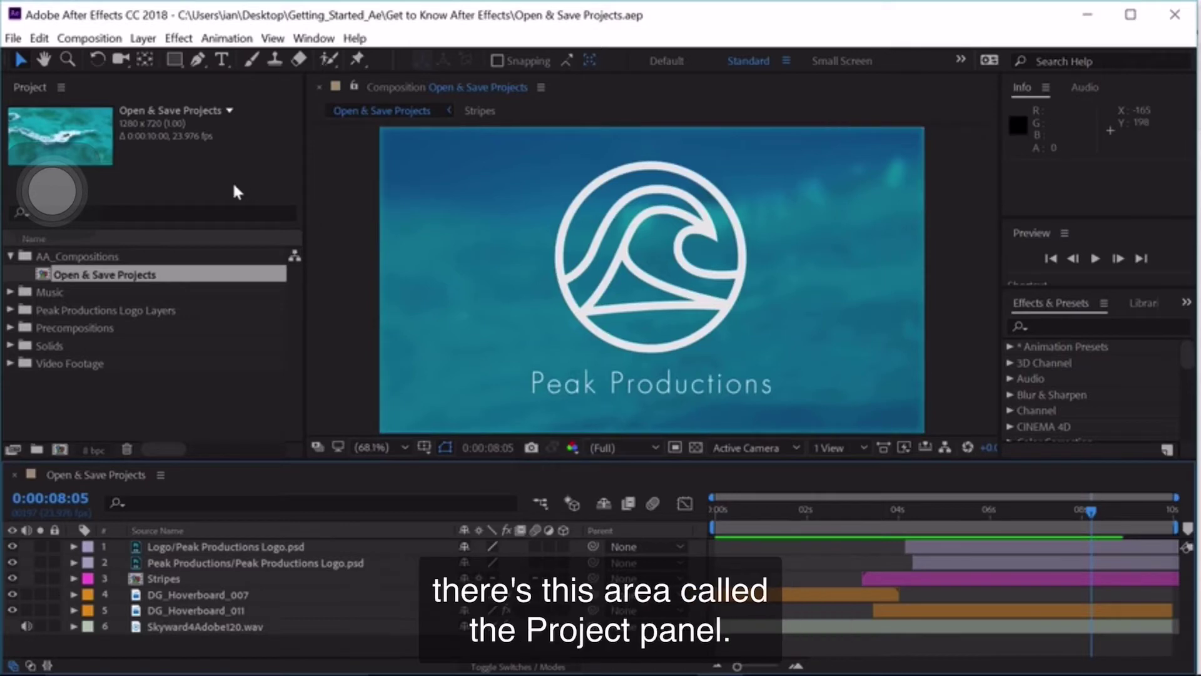
Step: Expand the Music and Video Footage folders of the project and select the DG_Hoverboard_007 clip to view its details
{"action": "left_click", "coordinate": [151, 188]}
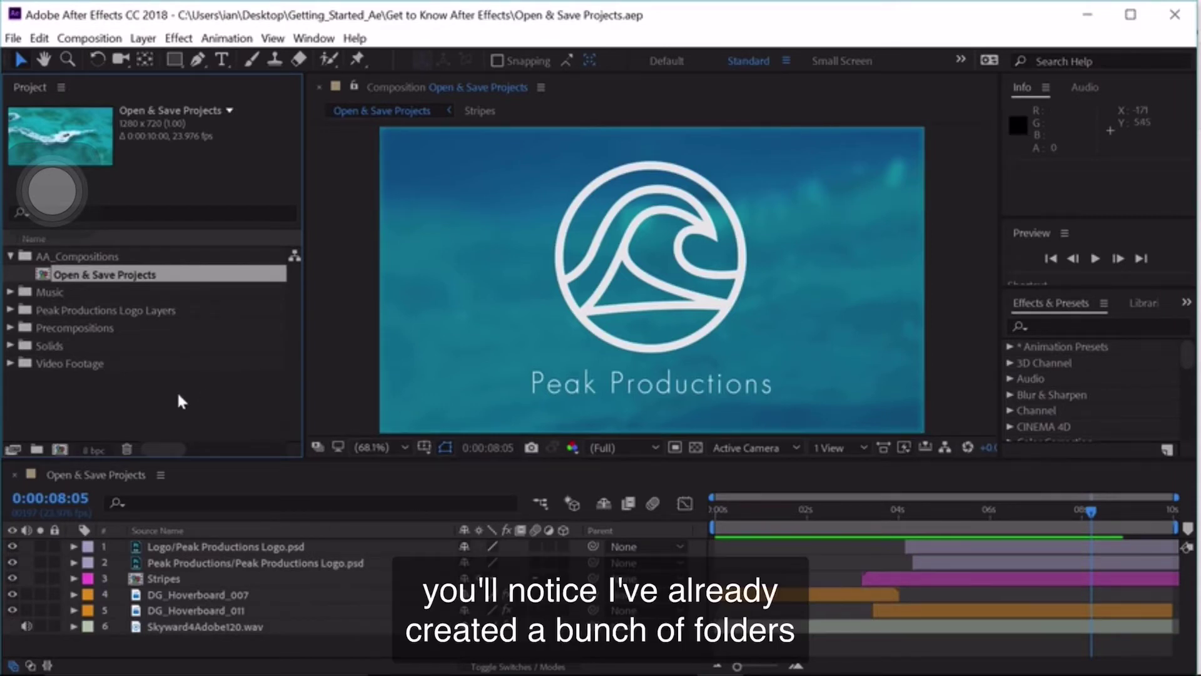
{"action": "left_click", "coordinate": [10, 292]}
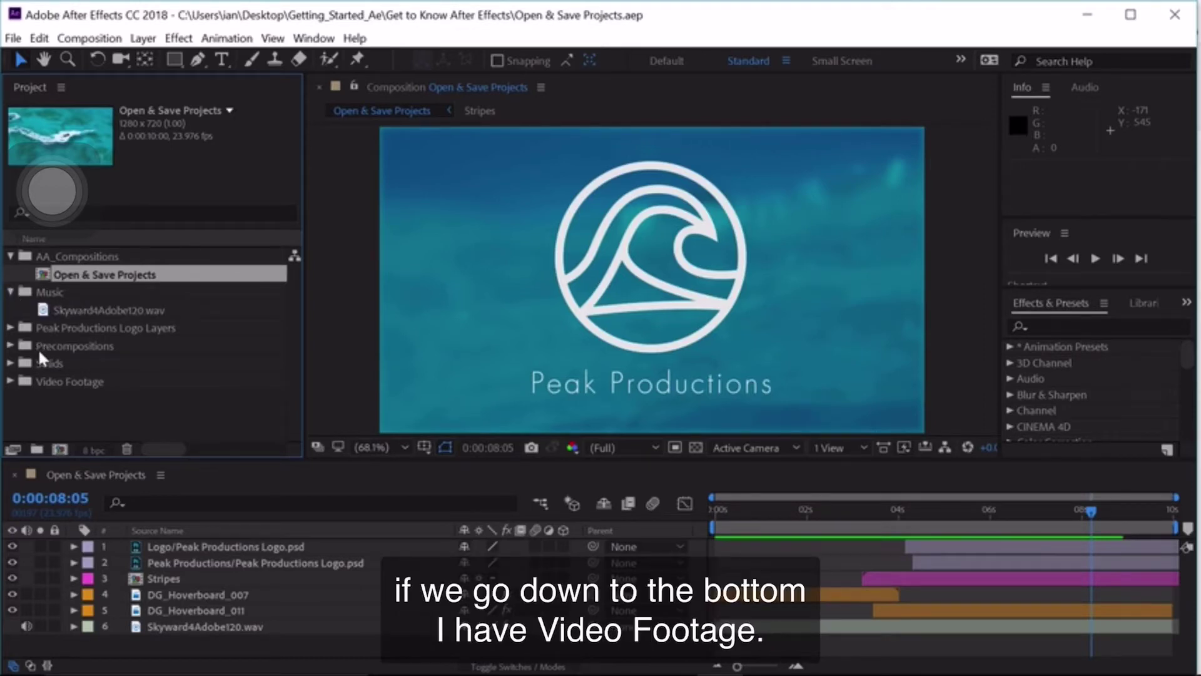
{"action": "left_click", "coordinate": [10, 381]}
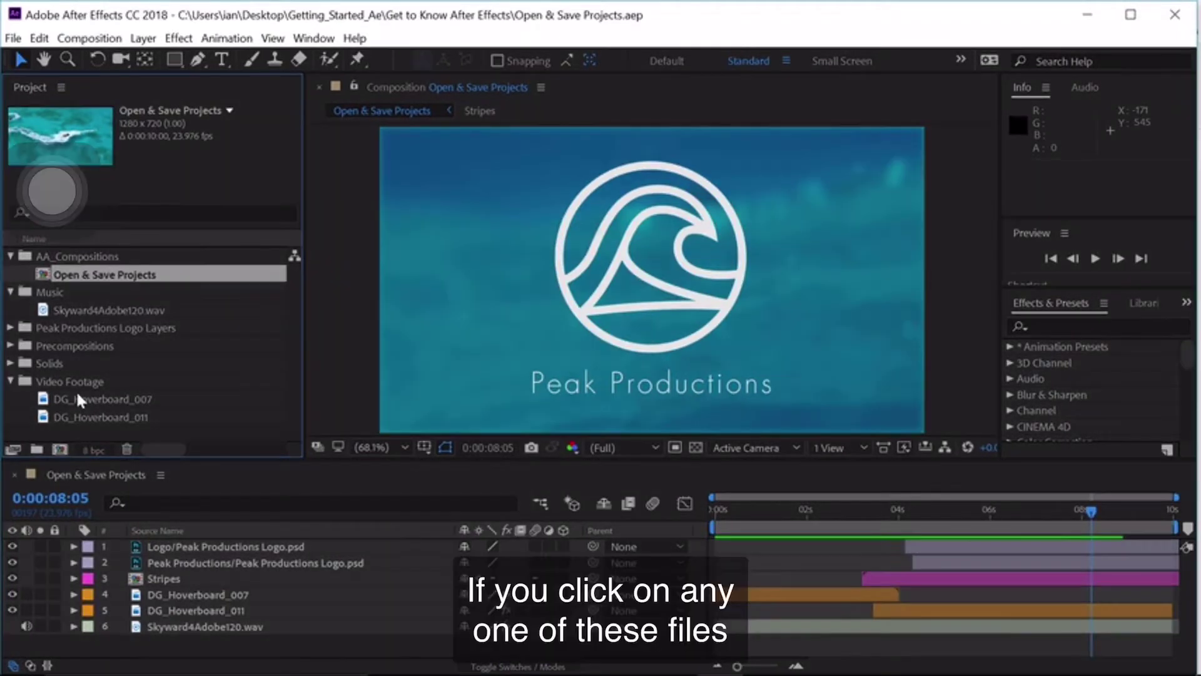
{"action": "left_click", "coordinate": [68, 406]}
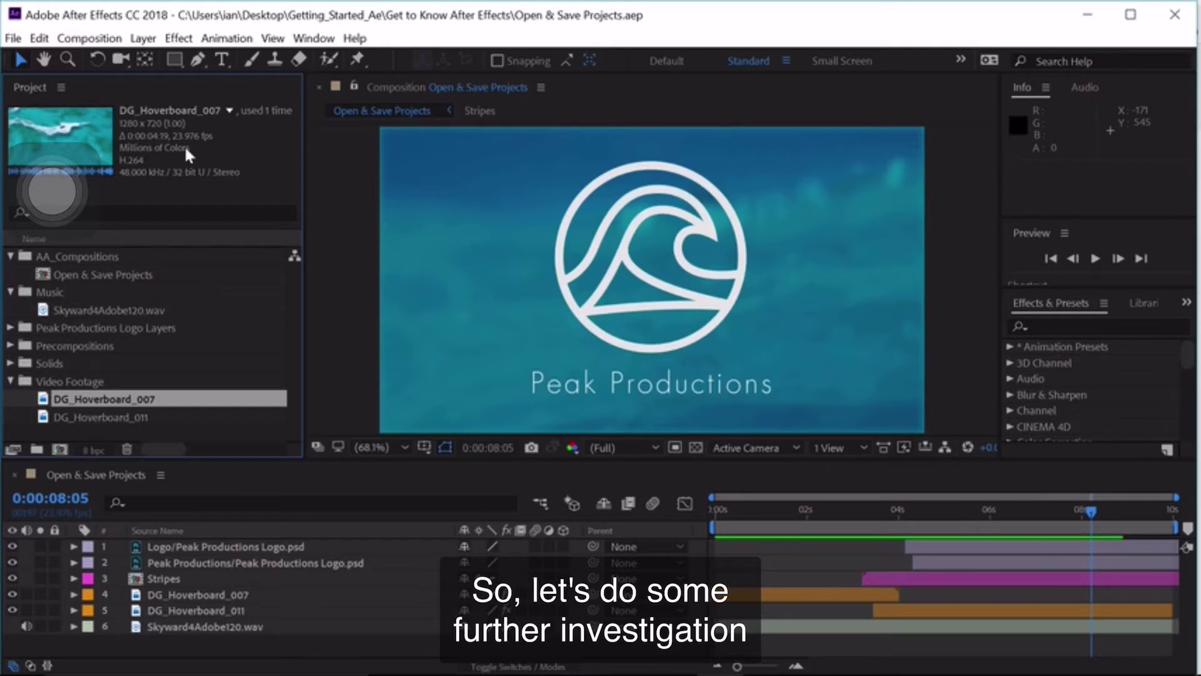
Step: Reveal the DG_Hoverboard_007 source file in File Explorer and go up to the Get to Know After Effects folder
{"action": "right_click", "coordinate": [44, 406]}
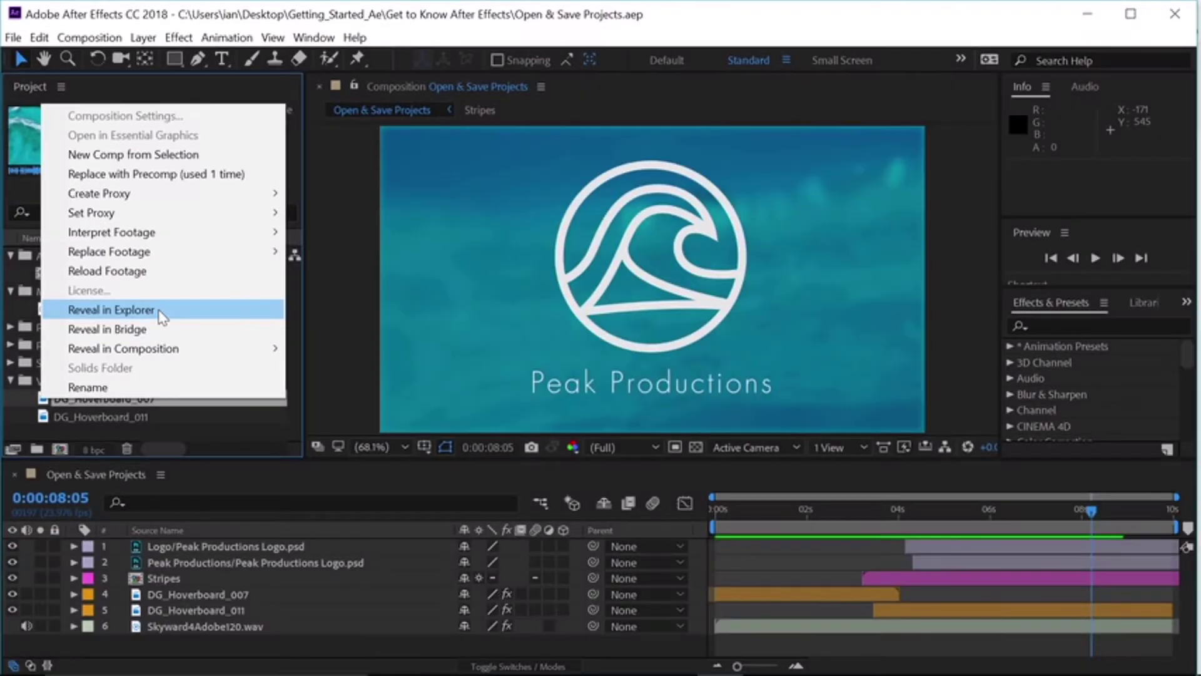
{"action": "left_click", "coordinate": [162, 311]}
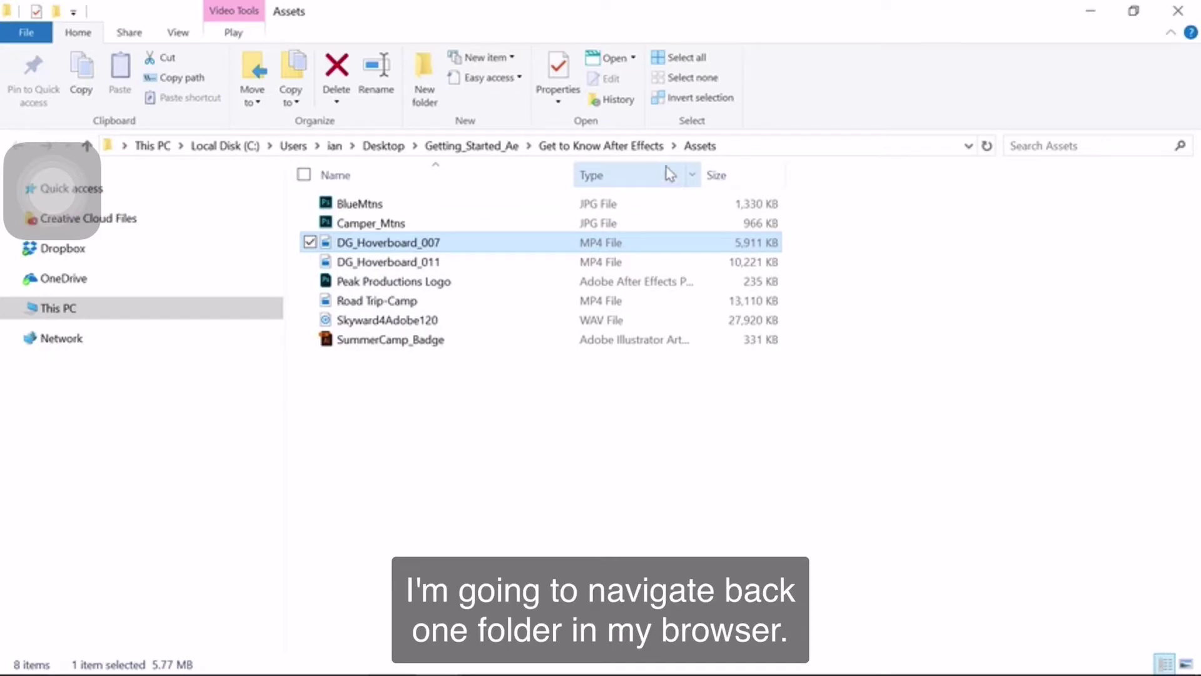
{"action": "left_click", "coordinate": [599, 150]}
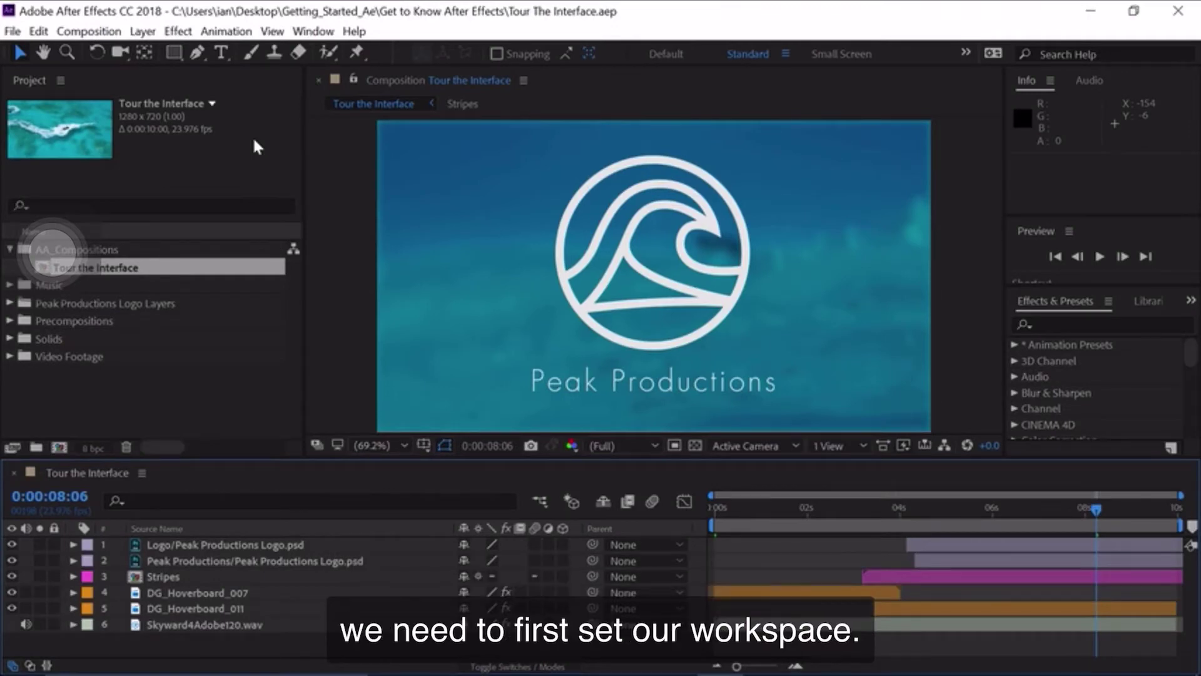
Step: Reset the Standard workspace to its saved layout
{"action": "left_click", "coordinate": [313, 31]}
{"action": "mouse_move", "coordinate": [372, 29]}
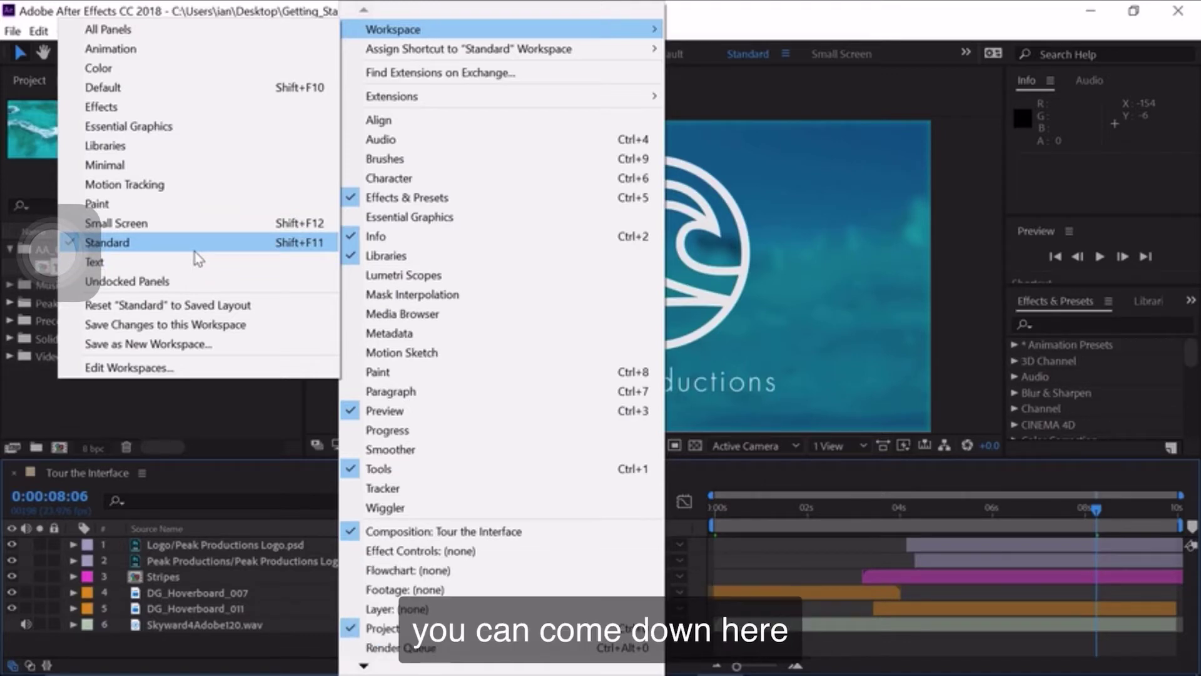
{"action": "left_click", "coordinate": [190, 307]}
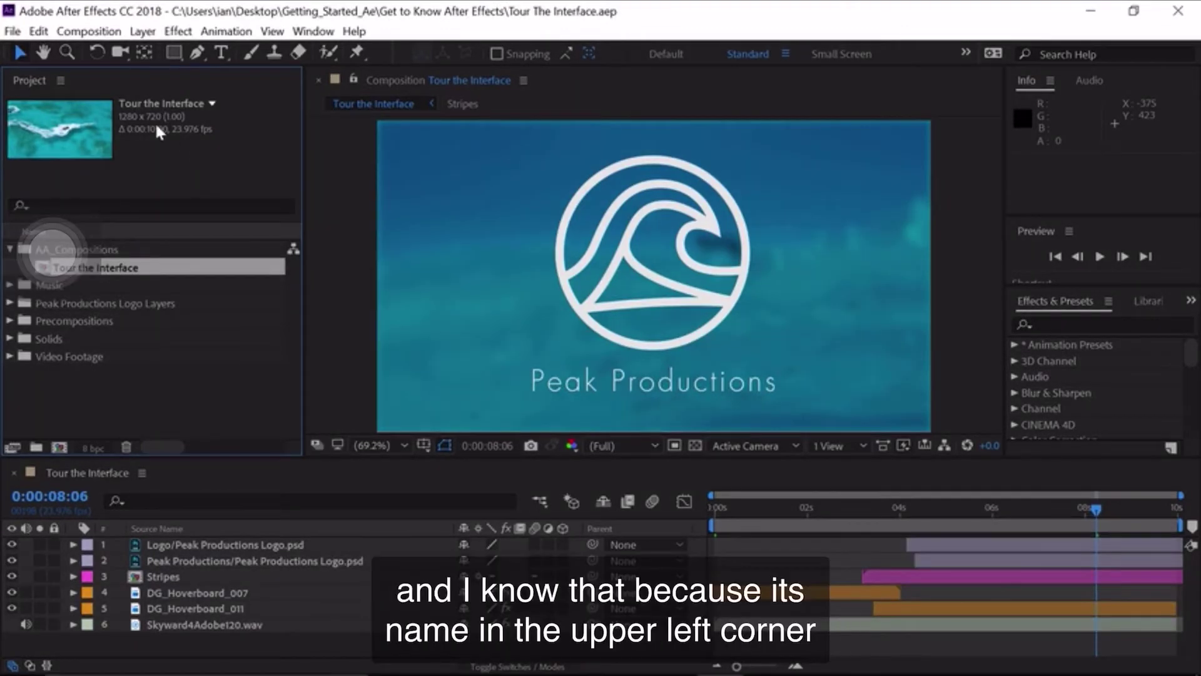
Step: Look through the Project panel's own options, including its available columns, and leave them without choosing any
{"action": "left_click", "coordinate": [61, 81]}
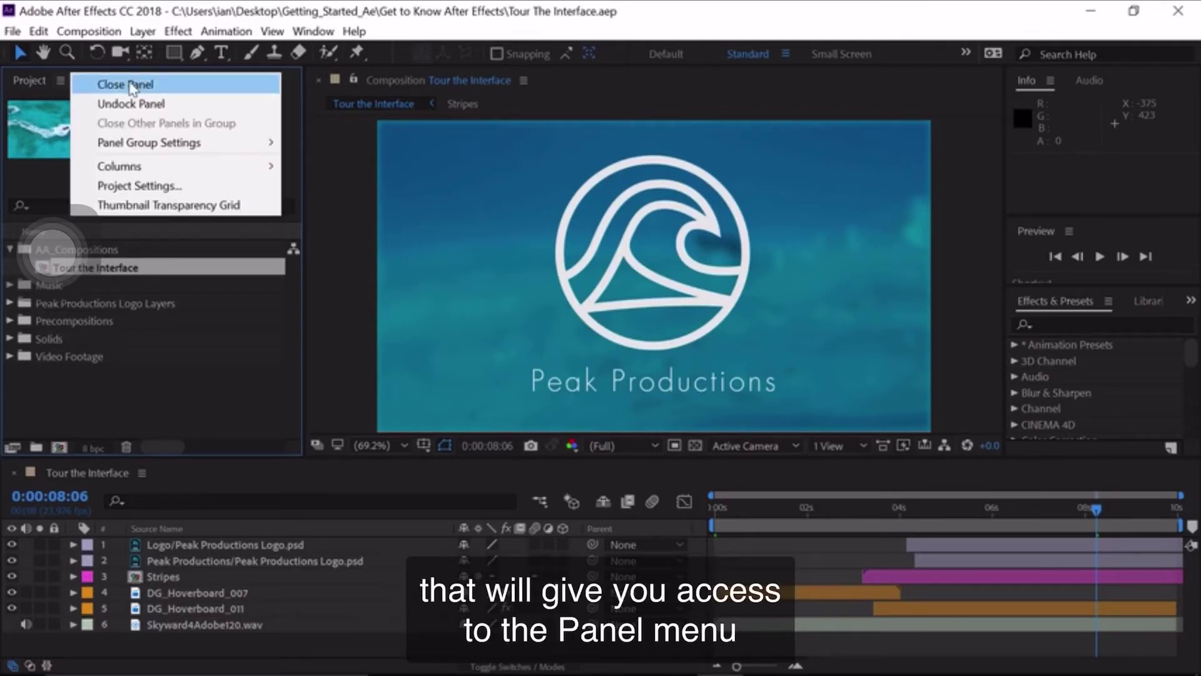
{"action": "mouse_move", "coordinate": [138, 165]}
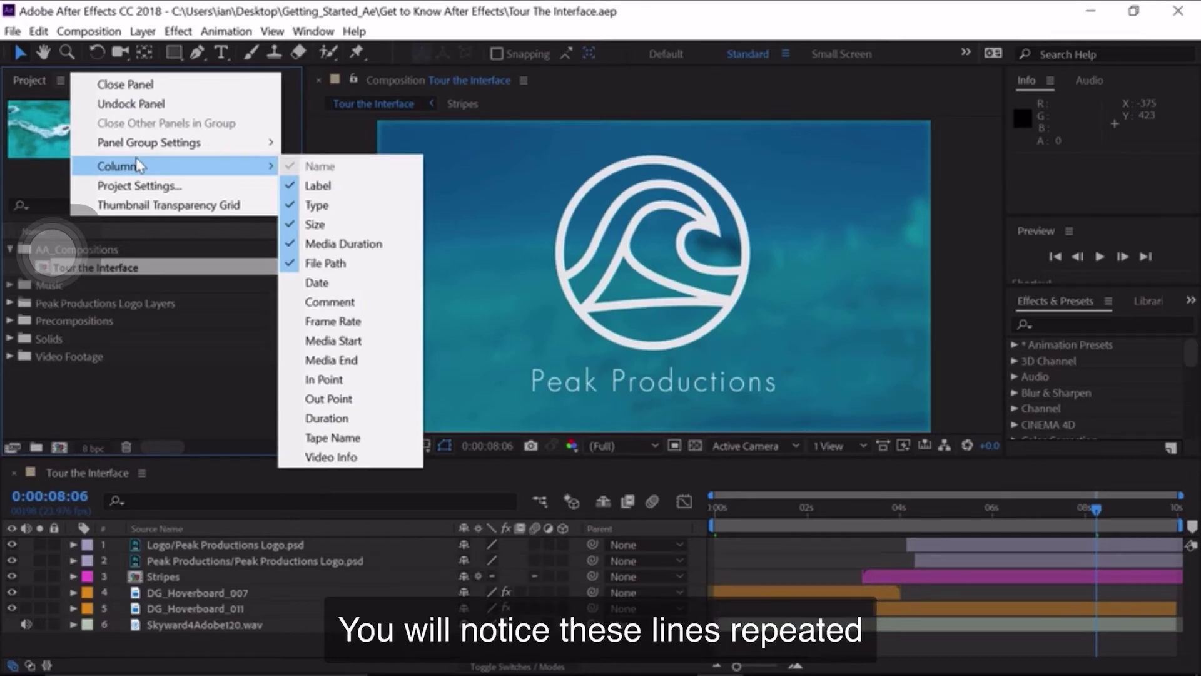
{"action": "left_click", "coordinate": [332, 148]}
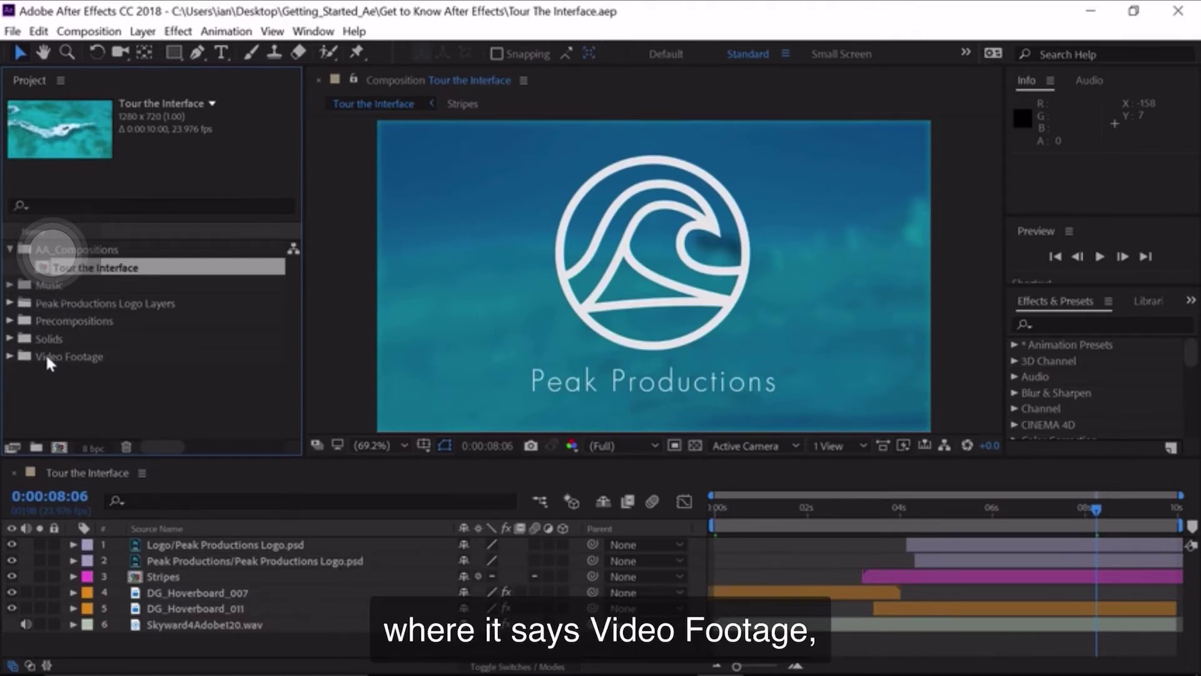
Step: Expand the Video Footage folder to inspect DG_Hoverboard_007, and open the Tour the Interface composition
{"action": "left_click", "coordinate": [9, 355]}
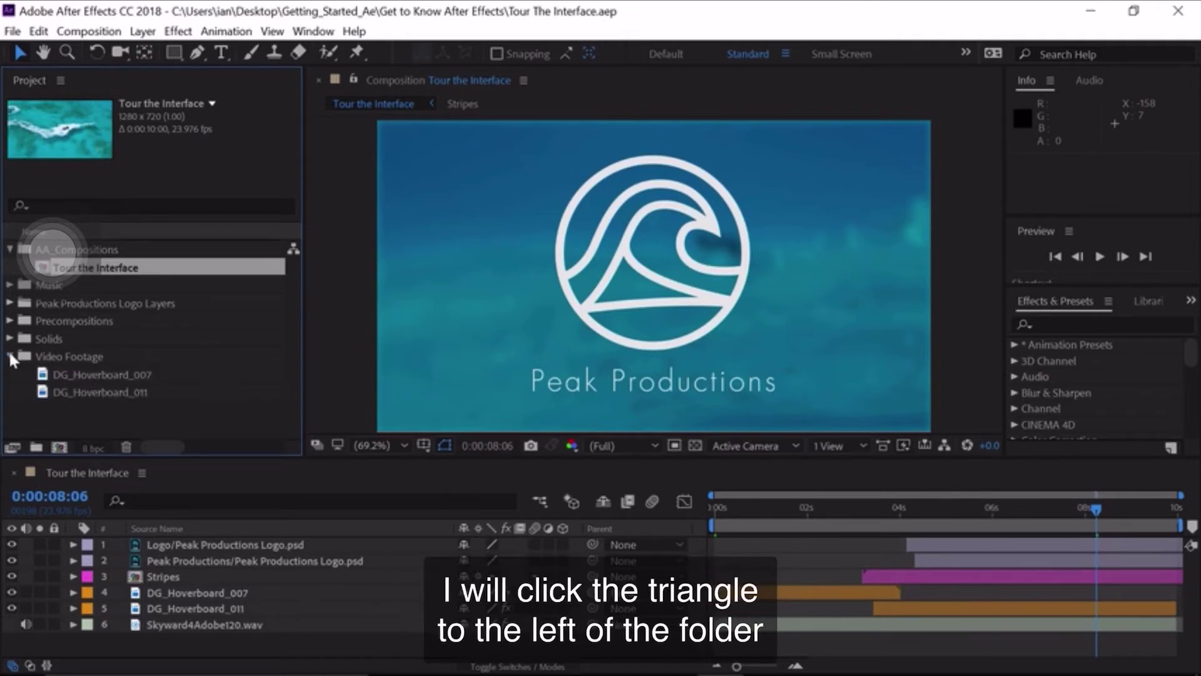
{"action": "left_click", "coordinate": [55, 374]}
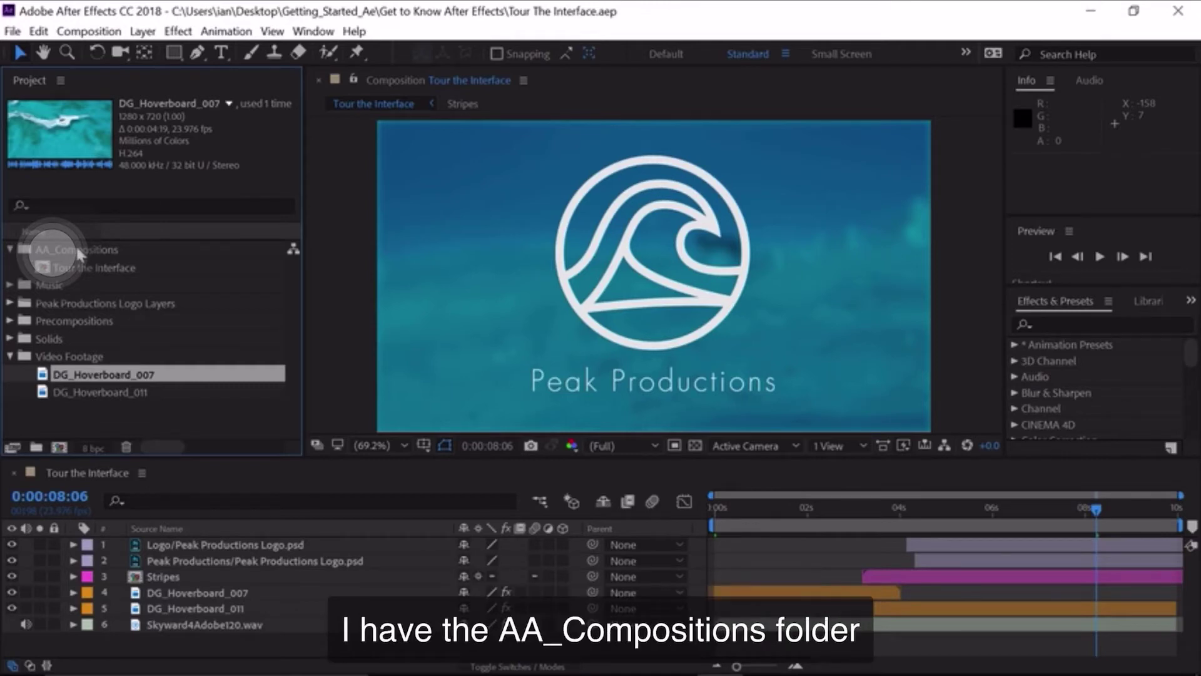
{"action": "left_click", "coordinate": [49, 270]}
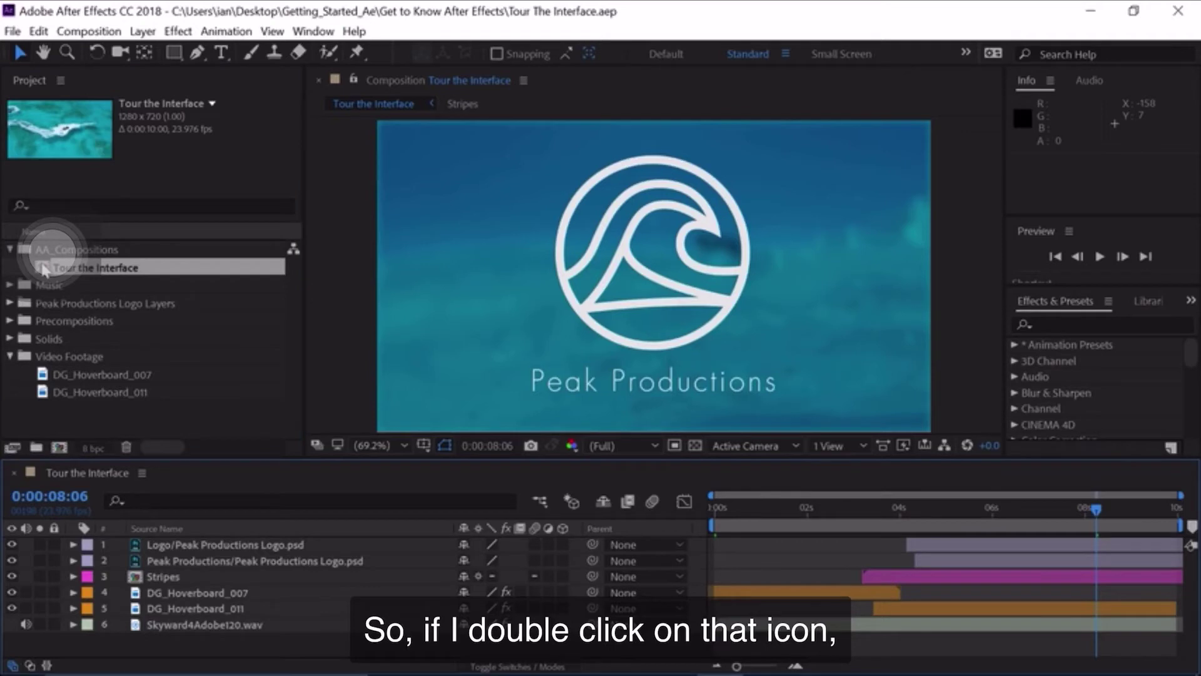
{"action": "double_click", "coordinate": [44, 269]}
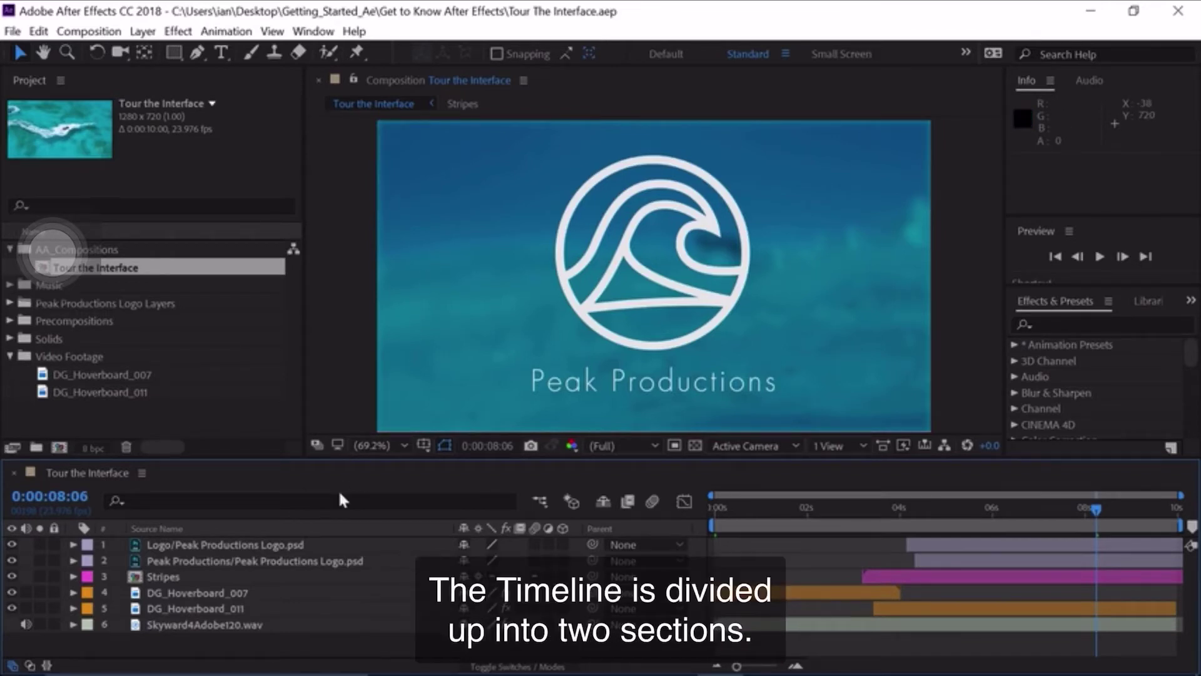
Step: Hide the Logo/Peak Productions Logo.psd layer in the composition and show it again
{"action": "left_click", "coordinate": [197, 545]}
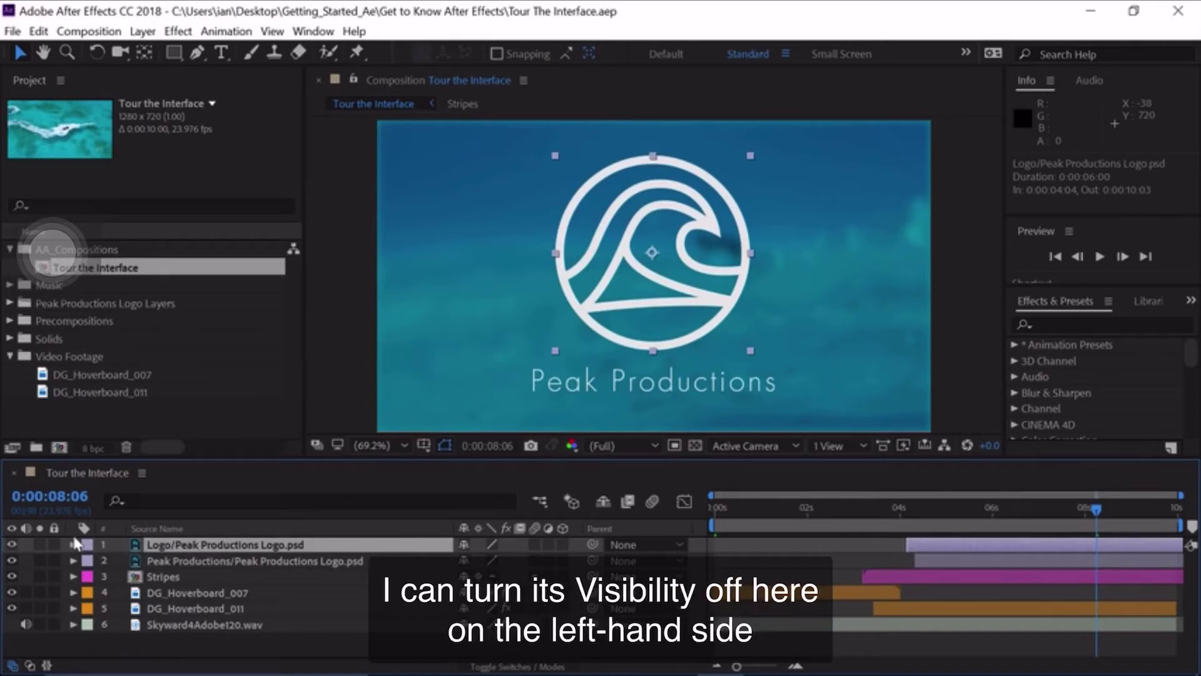
{"action": "left_click", "coordinate": [10, 542]}
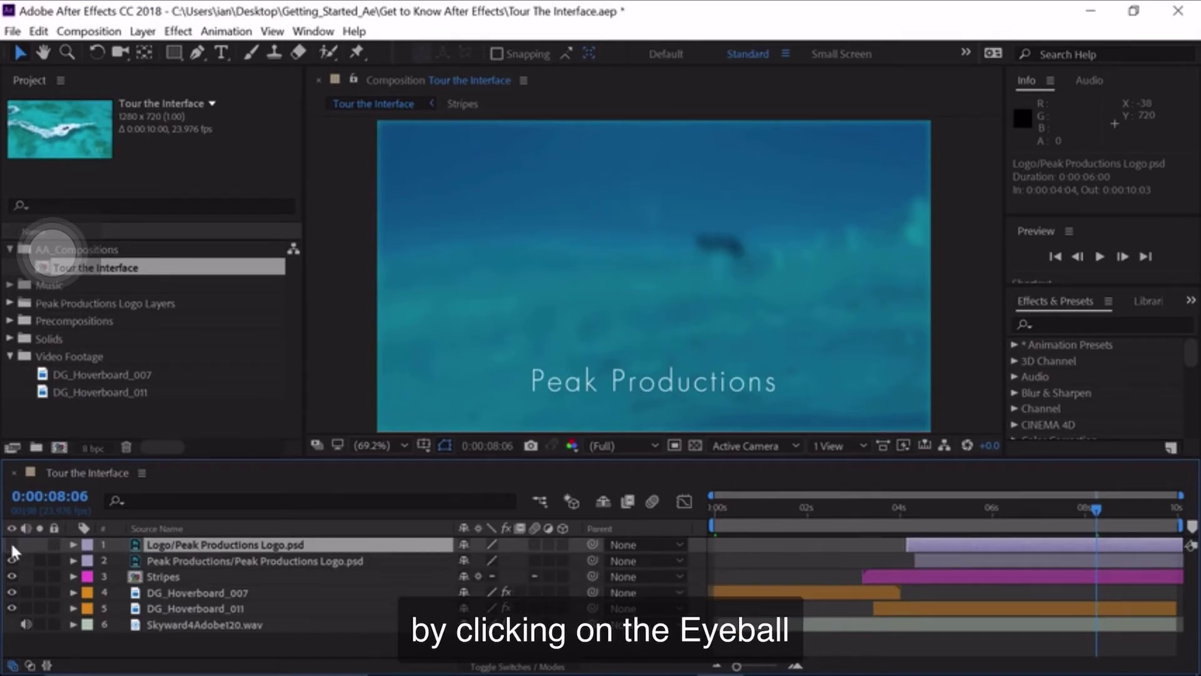
{"action": "left_click", "coordinate": [10, 542]}
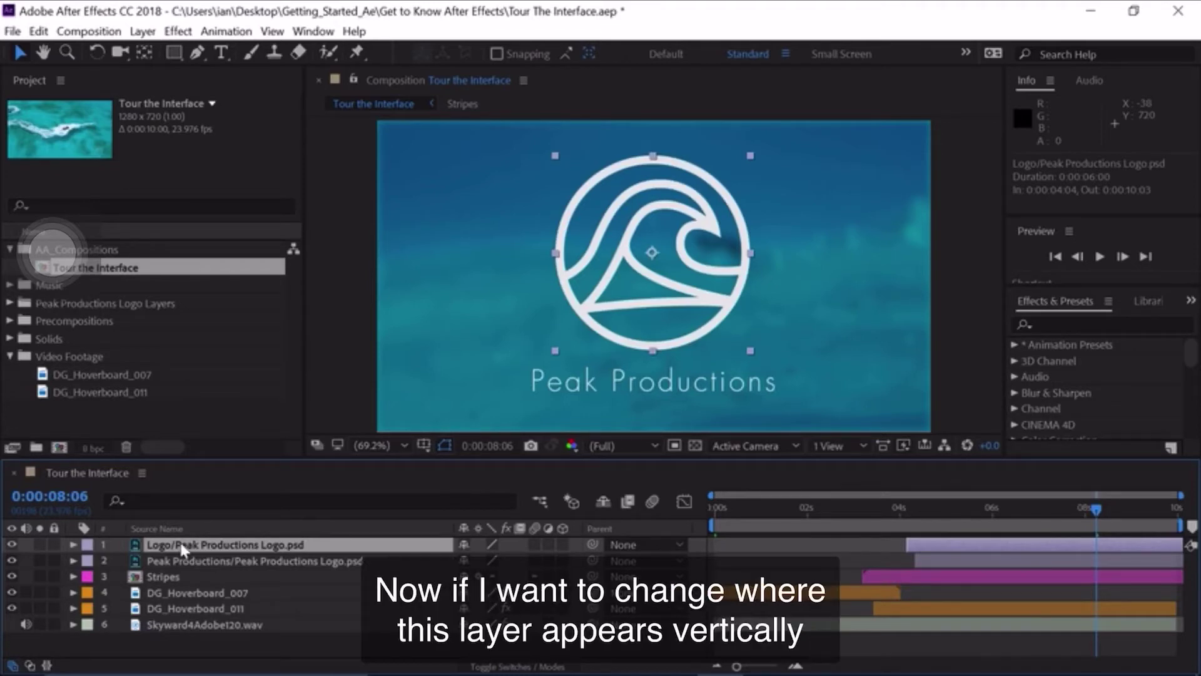
Step: Move the Logo/Peak Productions Logo.psd layer below DG_Hoverboard_011 in the layer stack and undo the reordering
{"action": "left_click_drag", "start_coordinate": [180, 546], "coordinate": [178, 633]}
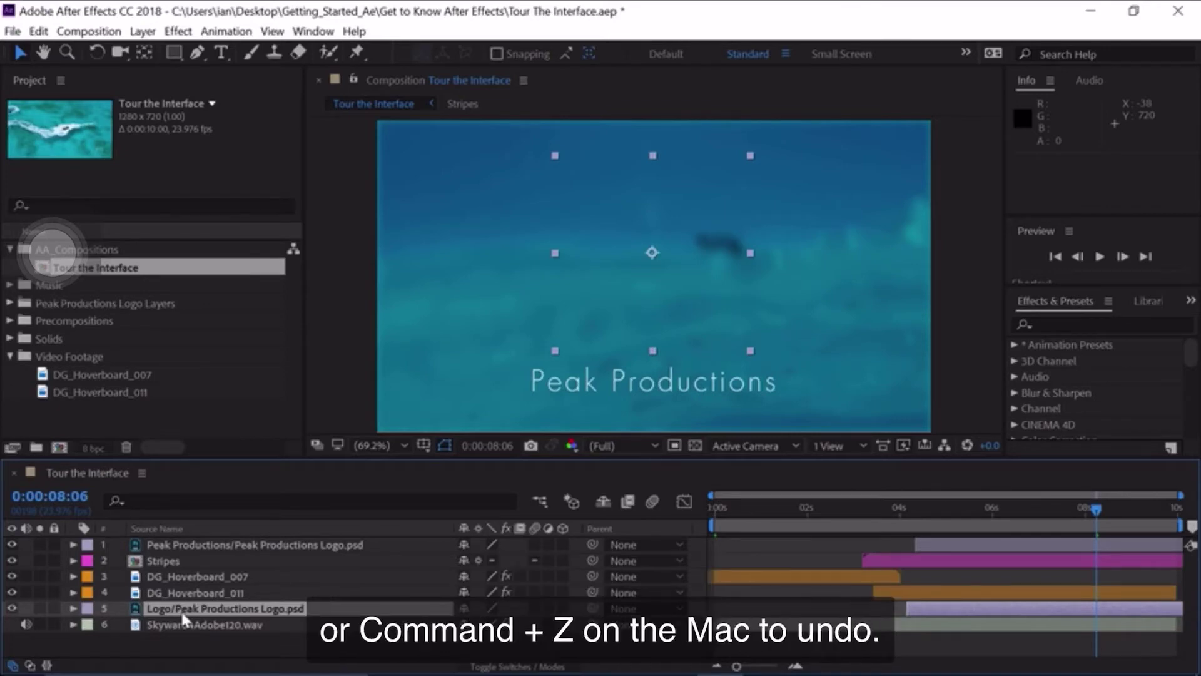
{"action": "key", "text": "ctrl+z"}
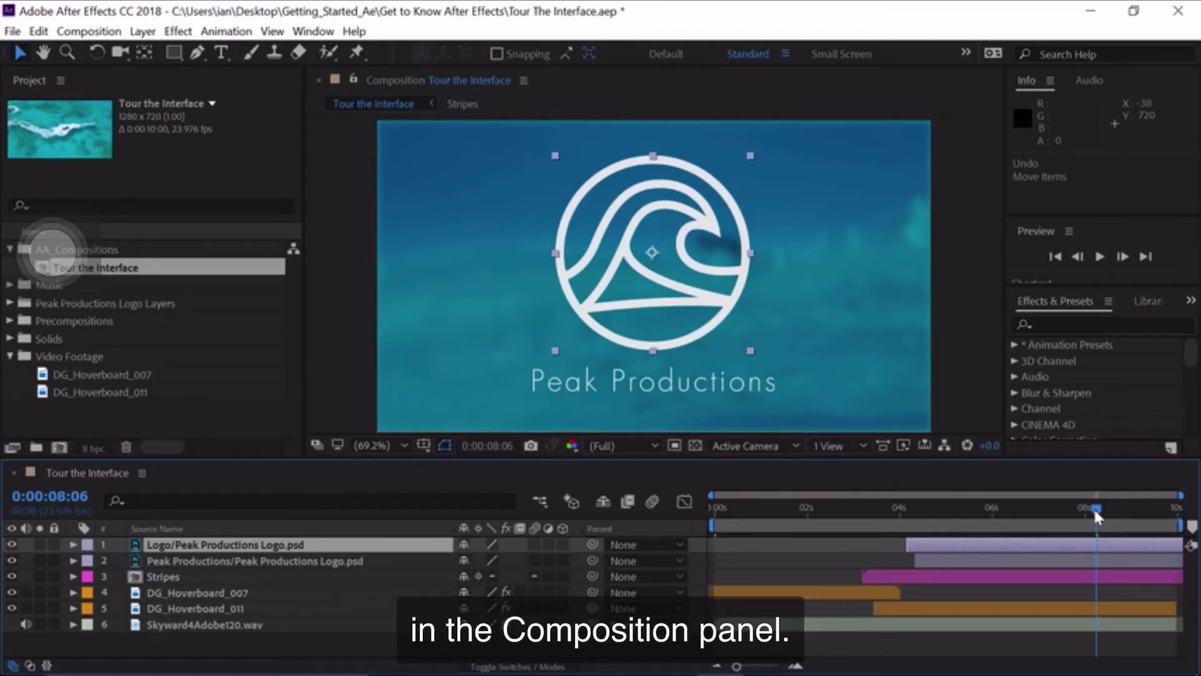
Step: Scrub the current time indicator back to about the 6-second mark of the timeline
{"action": "left_click_drag", "start_coordinate": [1094, 511], "coordinate": [986, 518]}
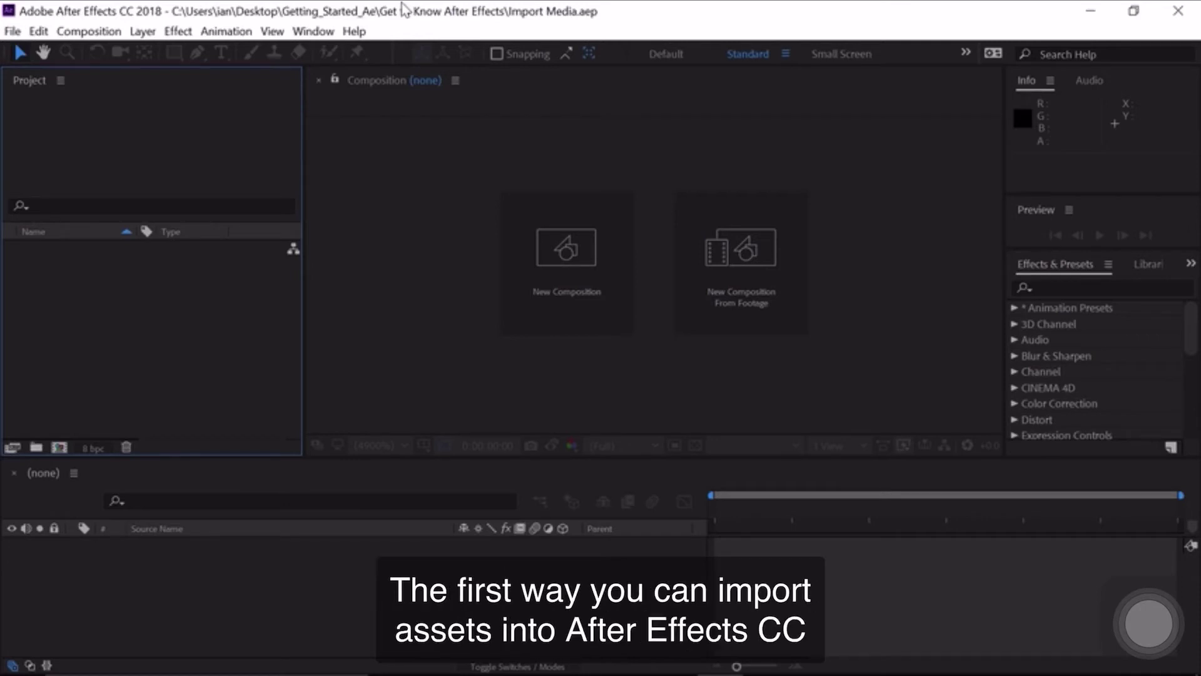
Step: Import the SummerCamp_Badge Illustrator file from the Assets folder as Footage, with the Illustrator/PDF/EPS Sequence option off
{"action": "left_click", "coordinate": [13, 32]}
{"action": "mouse_move", "coordinate": [182, 270]}
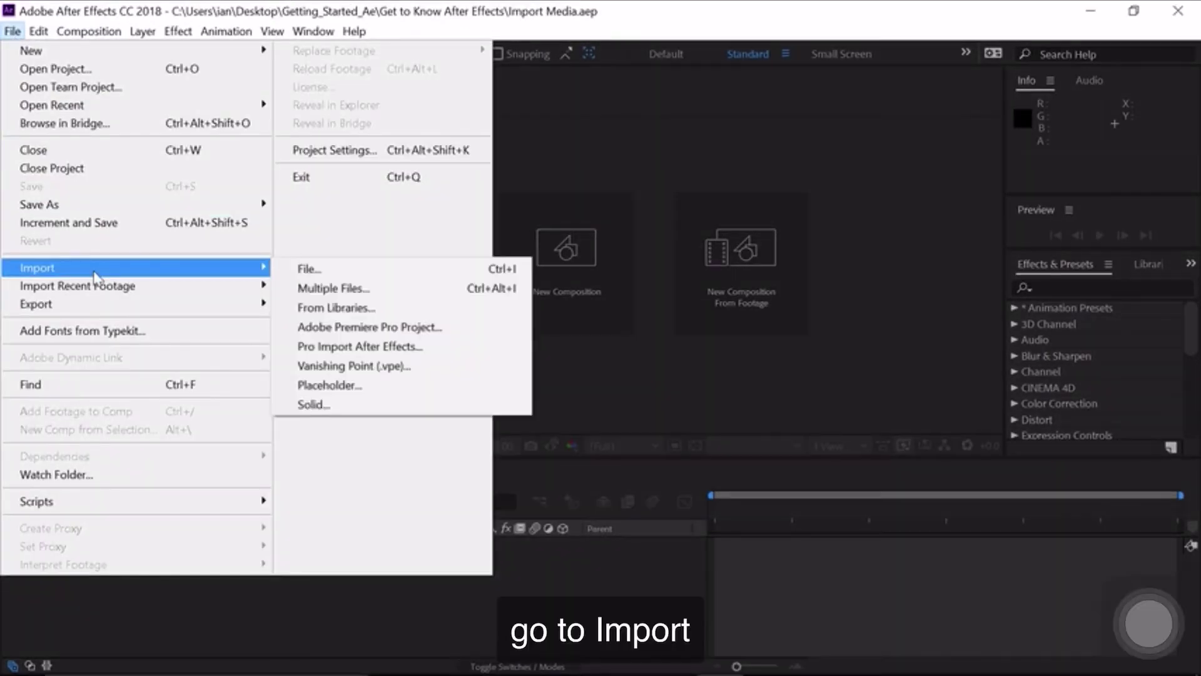
{"action": "left_click", "coordinate": [300, 268]}
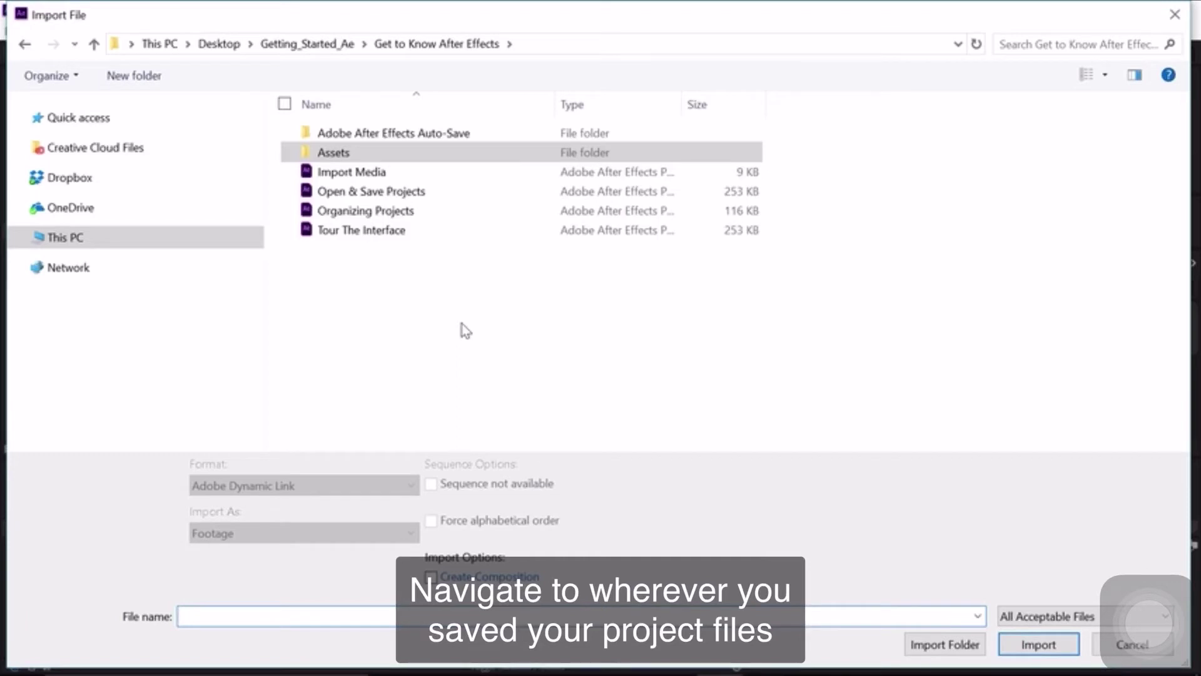
{"action": "double_click", "coordinate": [366, 160]}
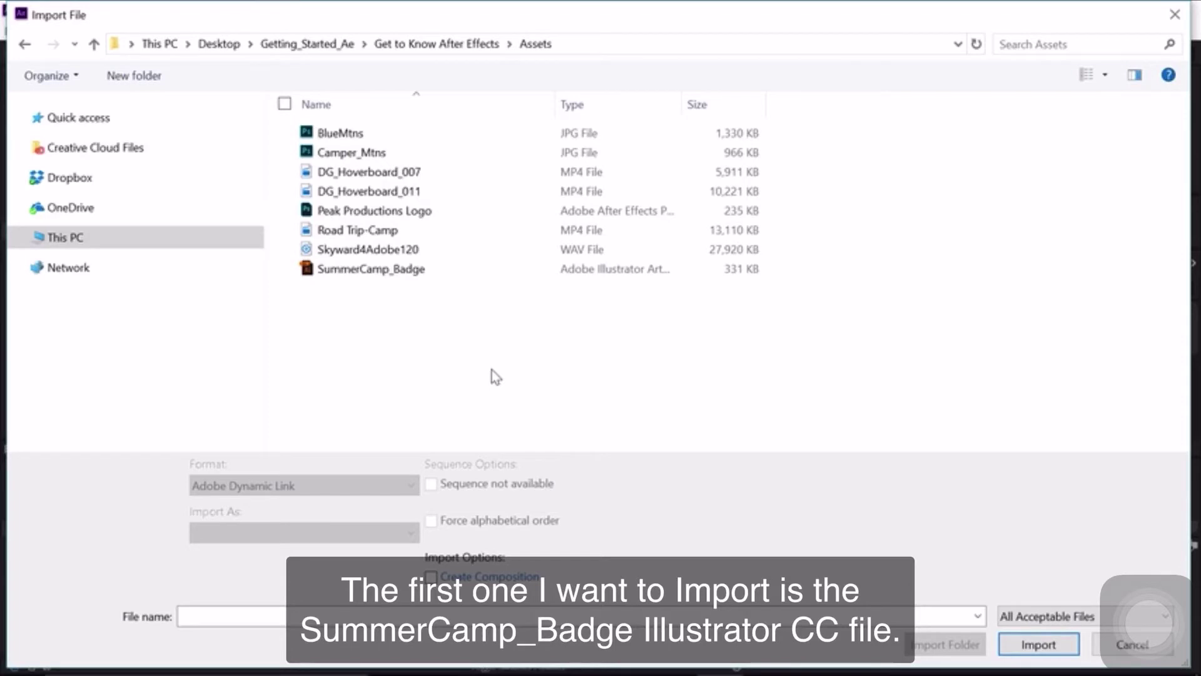
{"action": "left_click", "coordinate": [373, 270]}
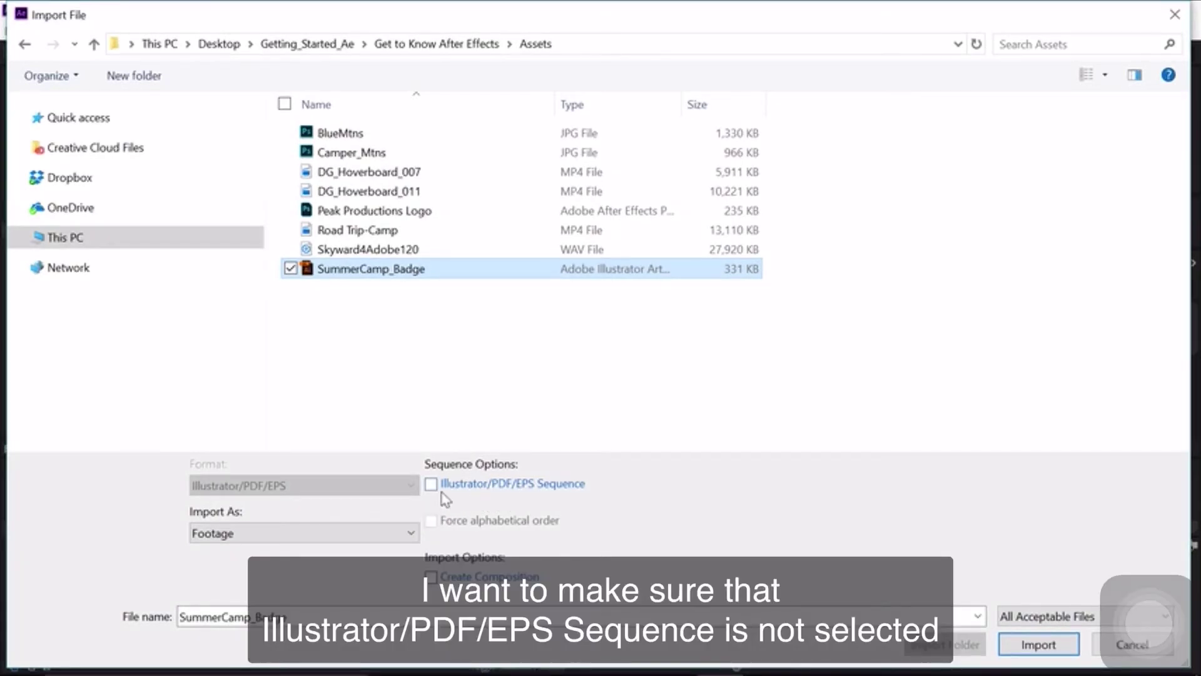
{"action": "left_click", "coordinate": [270, 537]}
{"action": "left_click", "coordinate": [260, 552]}
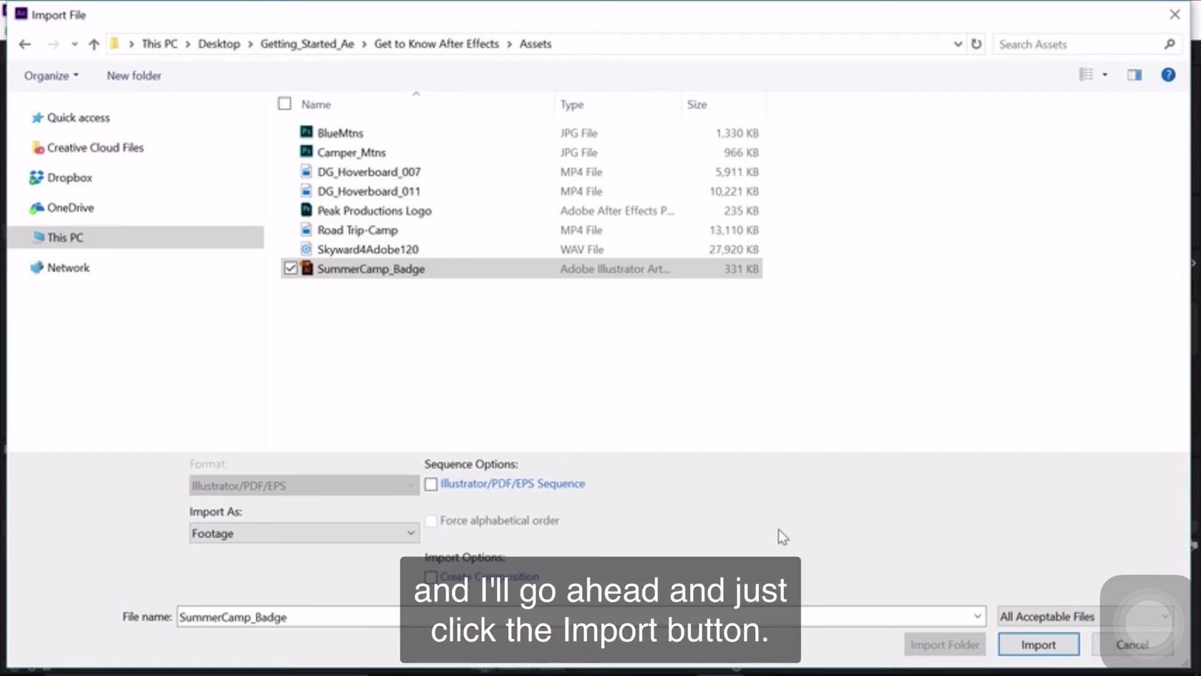
{"action": "left_click", "coordinate": [1024, 644]}
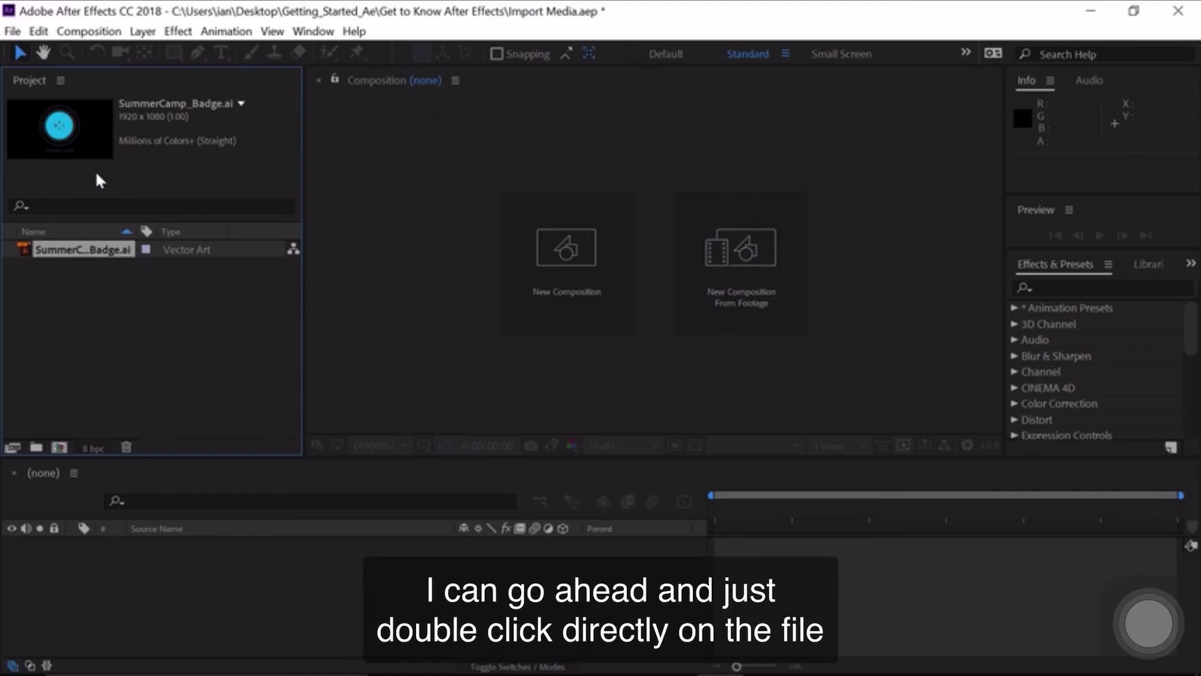
Step: View the imported SummerCamp_Badge.ai in the Footage viewer and close that viewer
{"action": "double_click", "coordinate": [28, 250]}
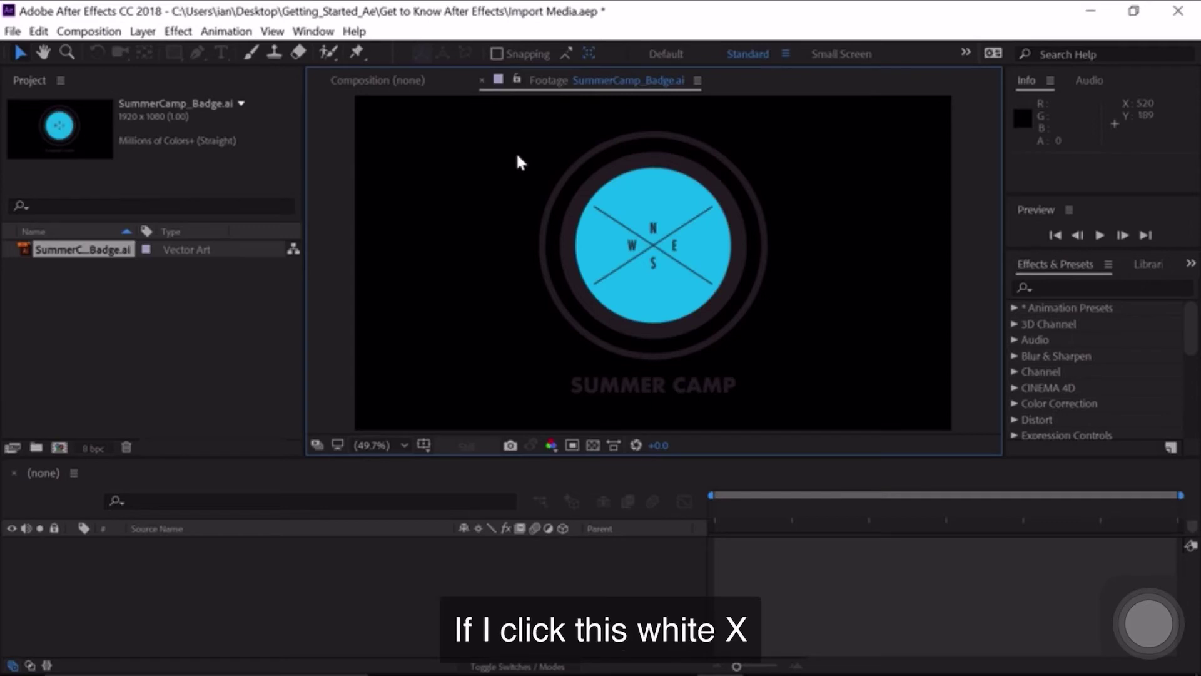
{"action": "left_click", "coordinate": [482, 81]}
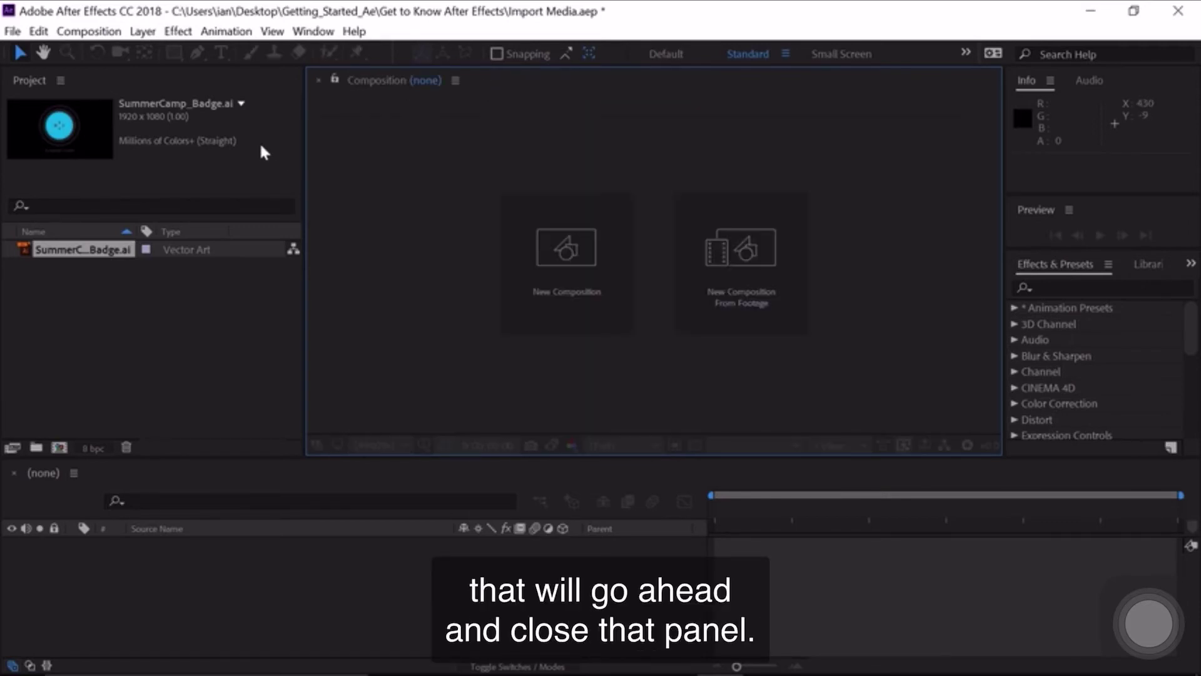
Step: Import the BlueMtns and Camper_Mtns JPG files together as Footage, with the Multiple Sequences option off
{"action": "double_click", "coordinate": [157, 321]}
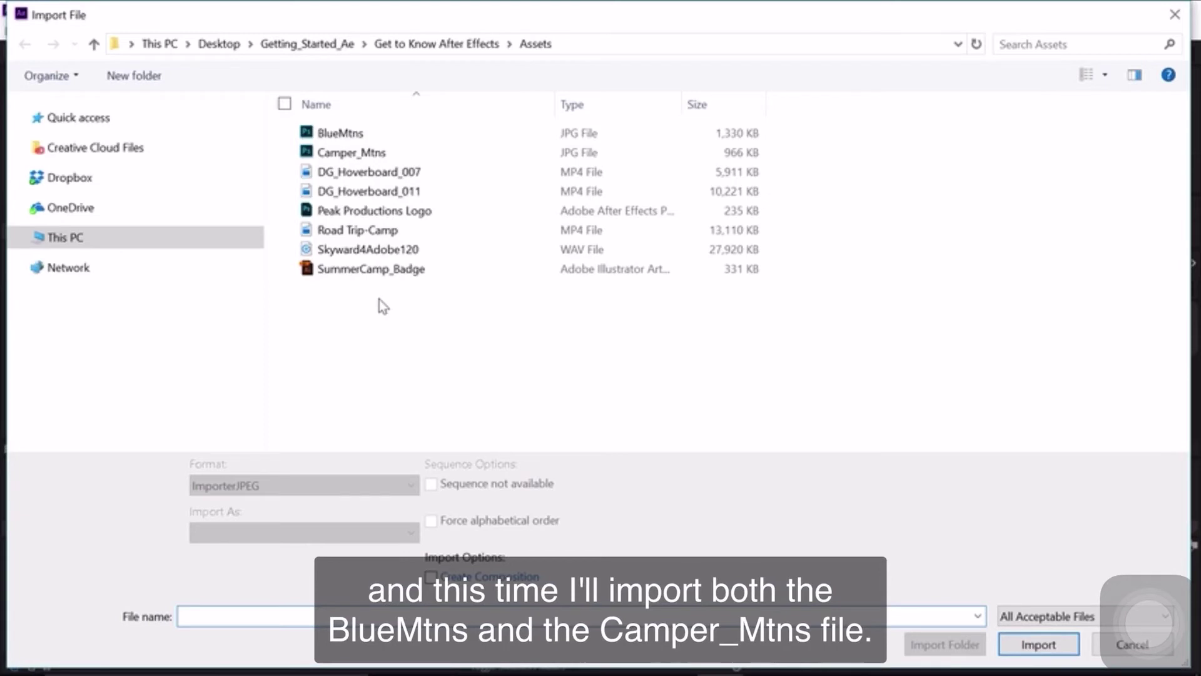
{"action": "left_click", "coordinate": [351, 133]}
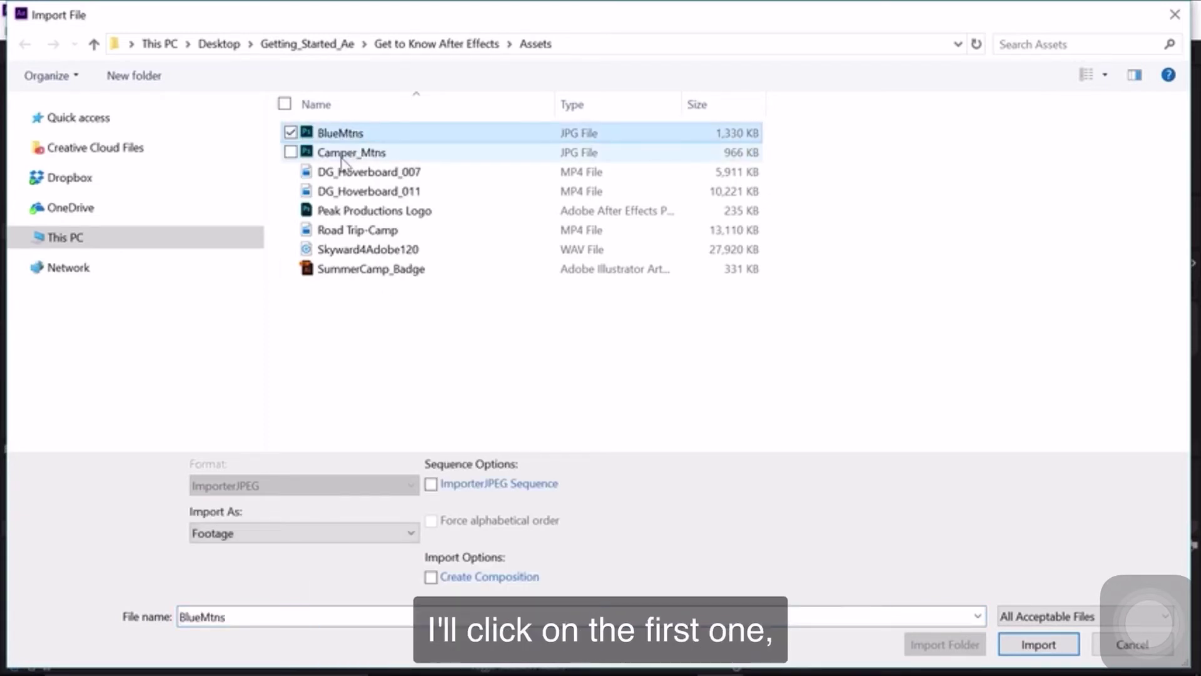
{"action": "left_click", "coordinate": [341, 153], "text": "shift"}
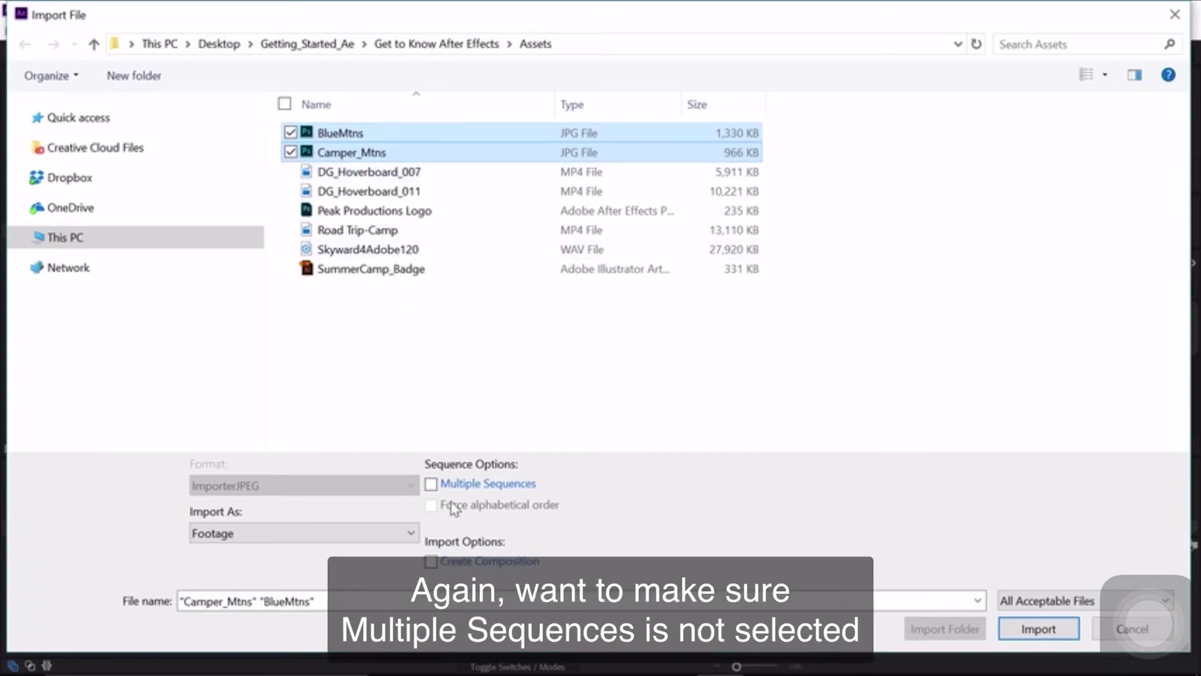
{"action": "left_click", "coordinate": [1015, 629]}
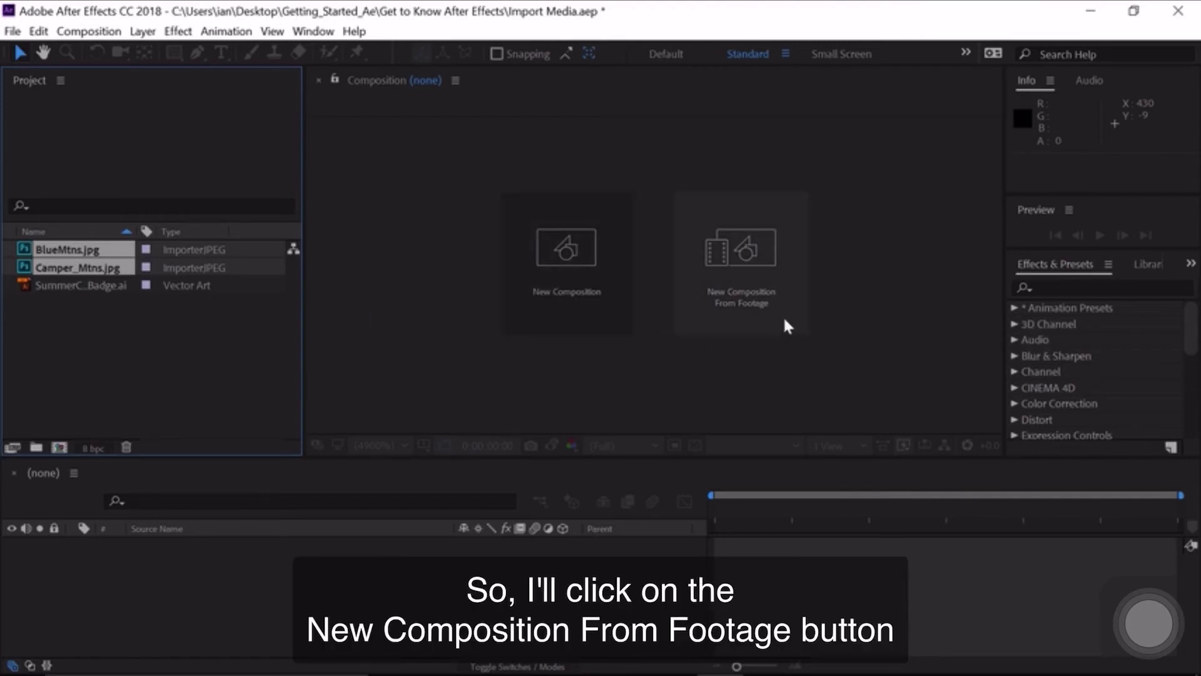
Step: Create a new composition from the Road Trip-Camp MP4 footage in the Assets folder and select that composition in the project
{"action": "left_click", "coordinate": [779, 274]}
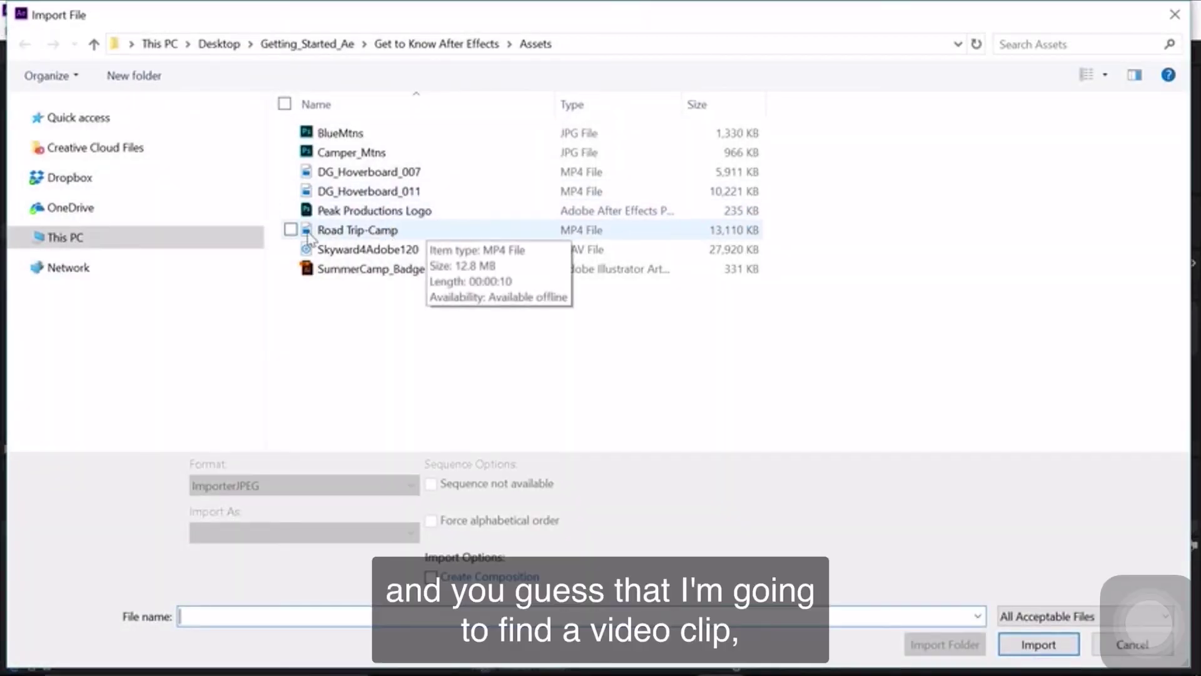
{"action": "left_click", "coordinate": [393, 237]}
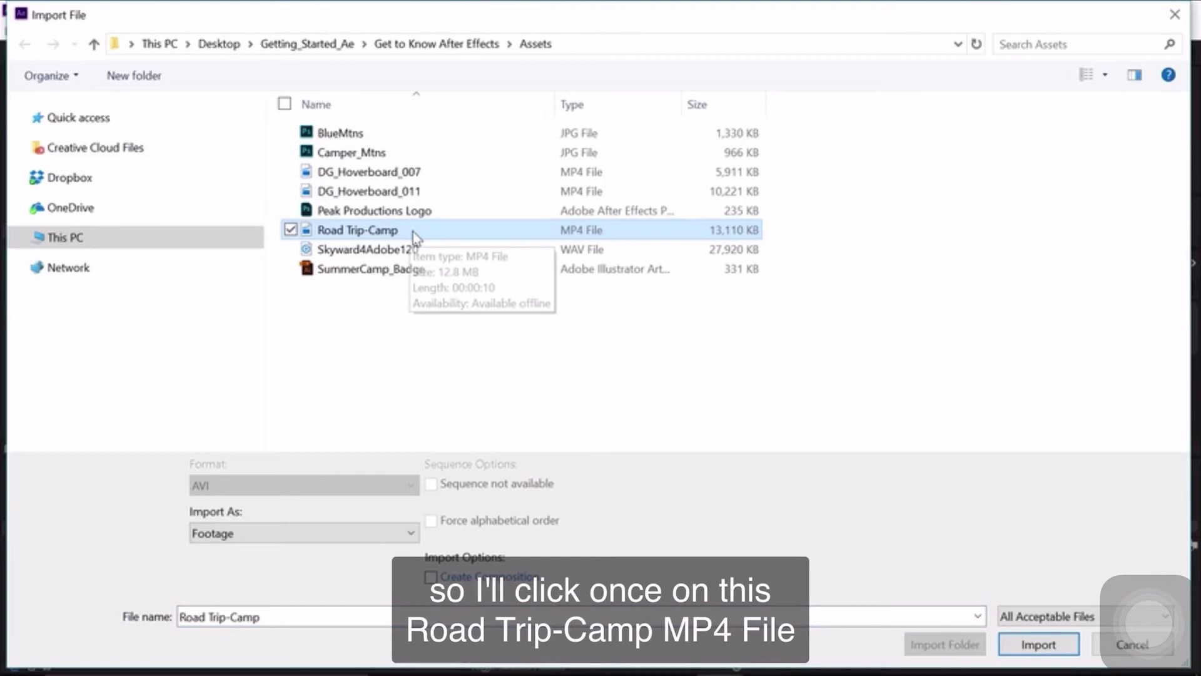
{"action": "left_click", "coordinate": [1038, 645]}
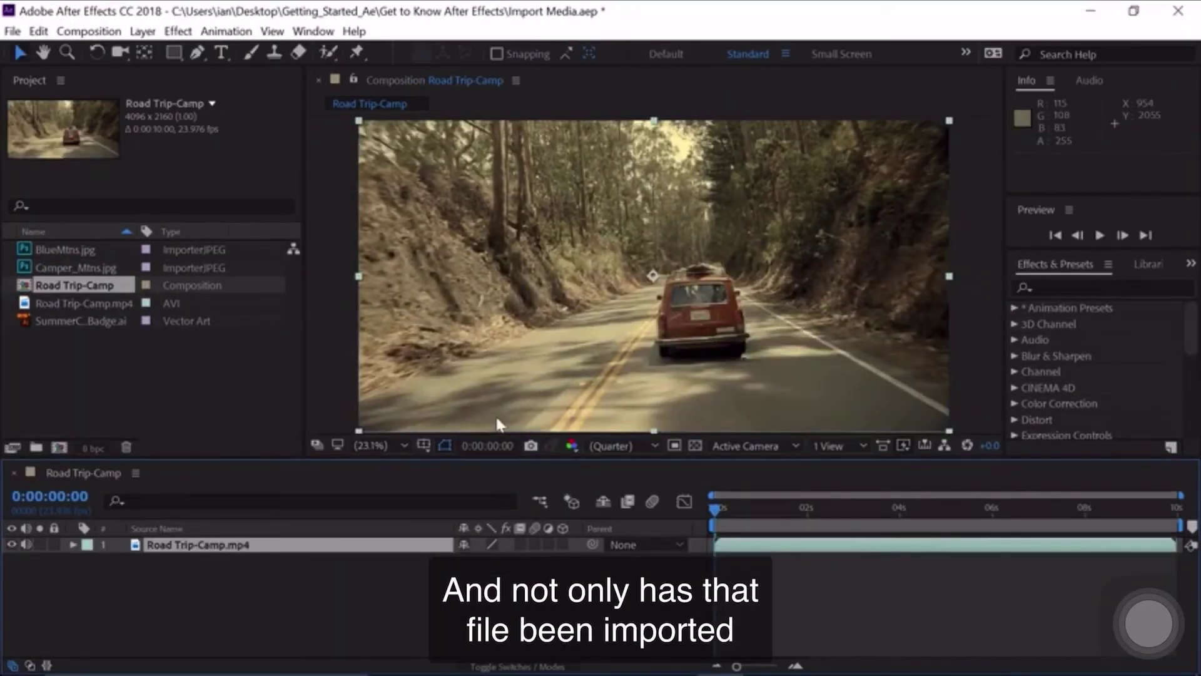
{"action": "left_click", "coordinate": [28, 286]}
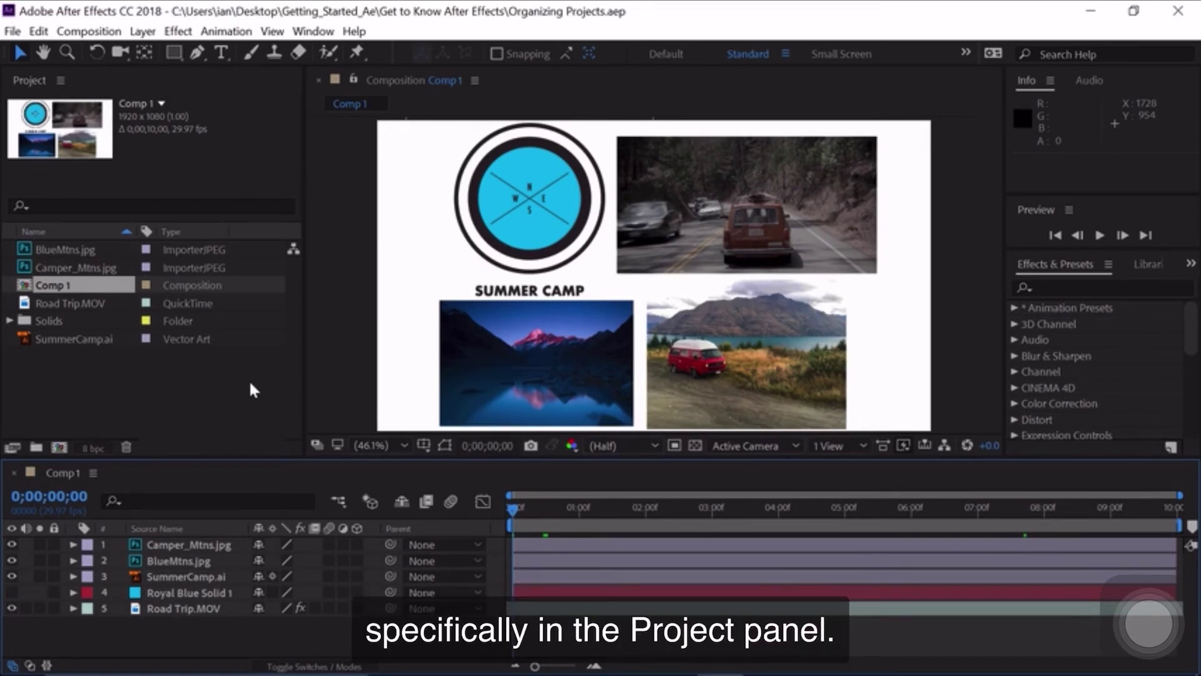
Step: Sort the project items by name in descending and ascending order, and then by label colour
{"action": "left_click", "coordinate": [158, 180]}
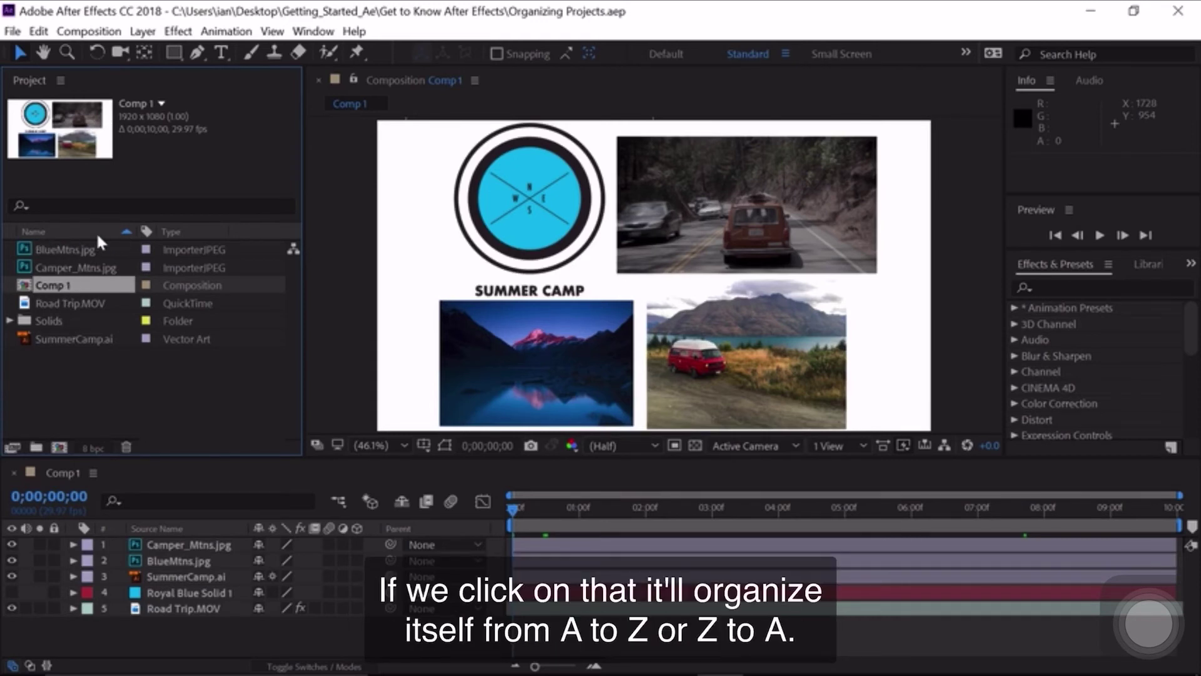
{"action": "left_click", "coordinate": [58, 231]}
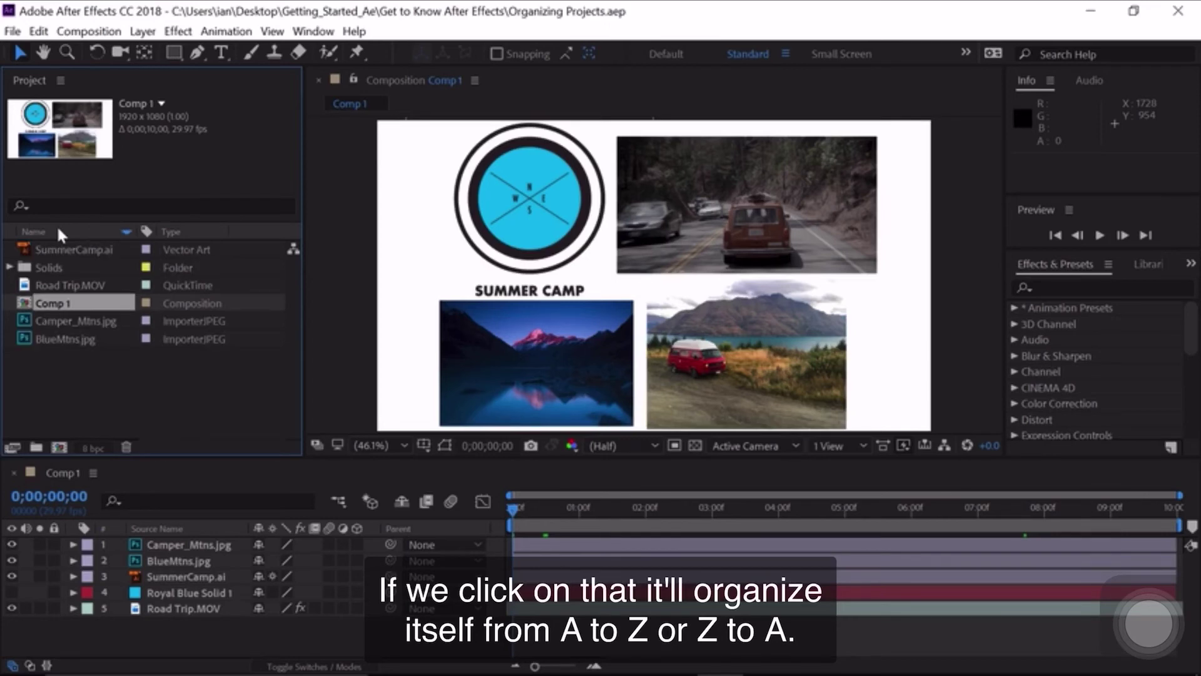
{"action": "left_click", "coordinate": [58, 230]}
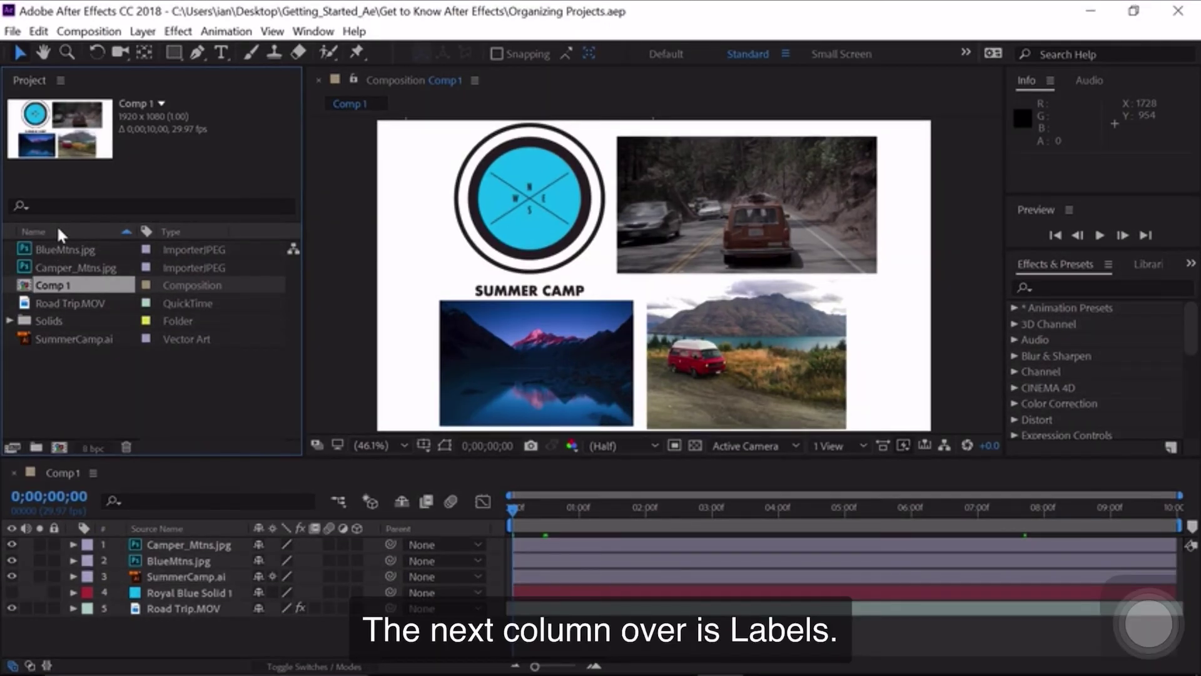
{"action": "left_click", "coordinate": [149, 233]}
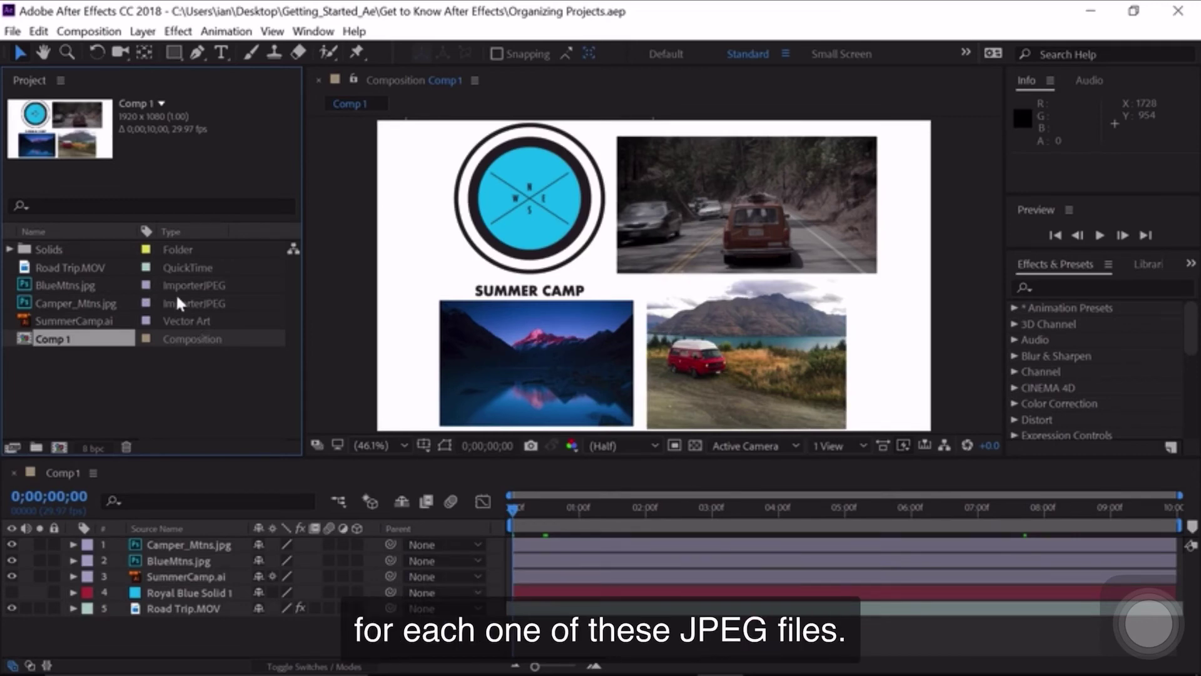
Step: Change the label colour of BlueMtns.jpg and Camper_Mtns.jpg to Orange in the project list
{"action": "left_click", "coordinate": [95, 286]}
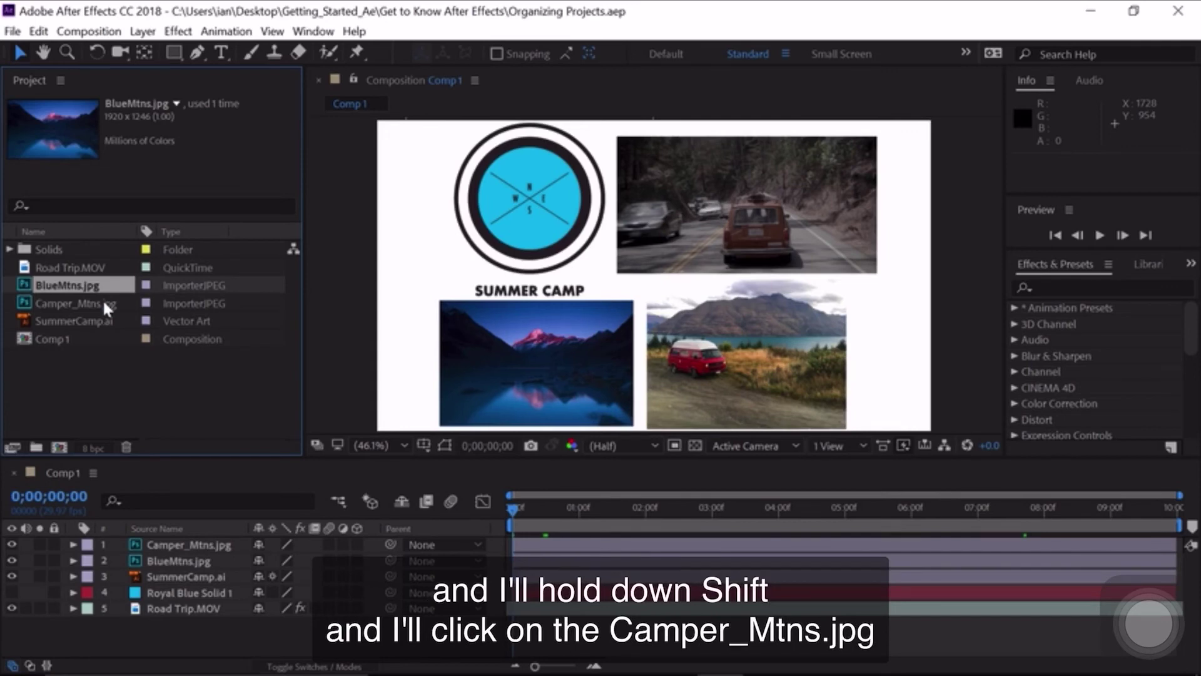
{"action": "left_click", "coordinate": [104, 305], "text": "shift"}
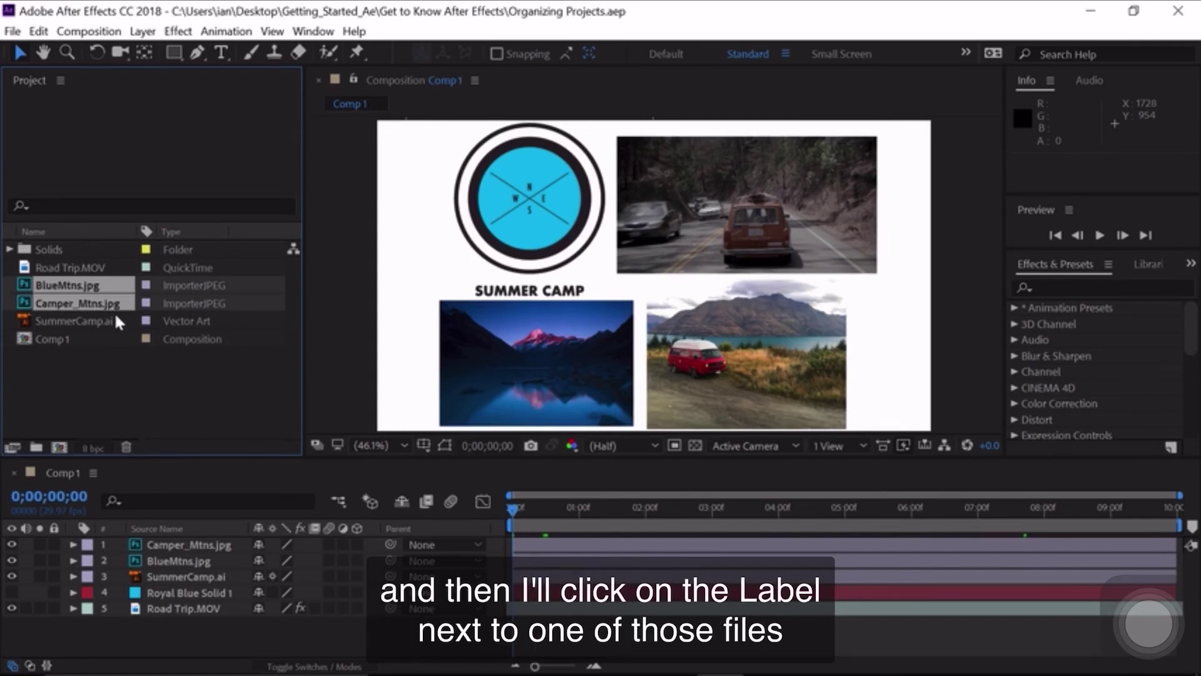
{"action": "left_click", "coordinate": [147, 304]}
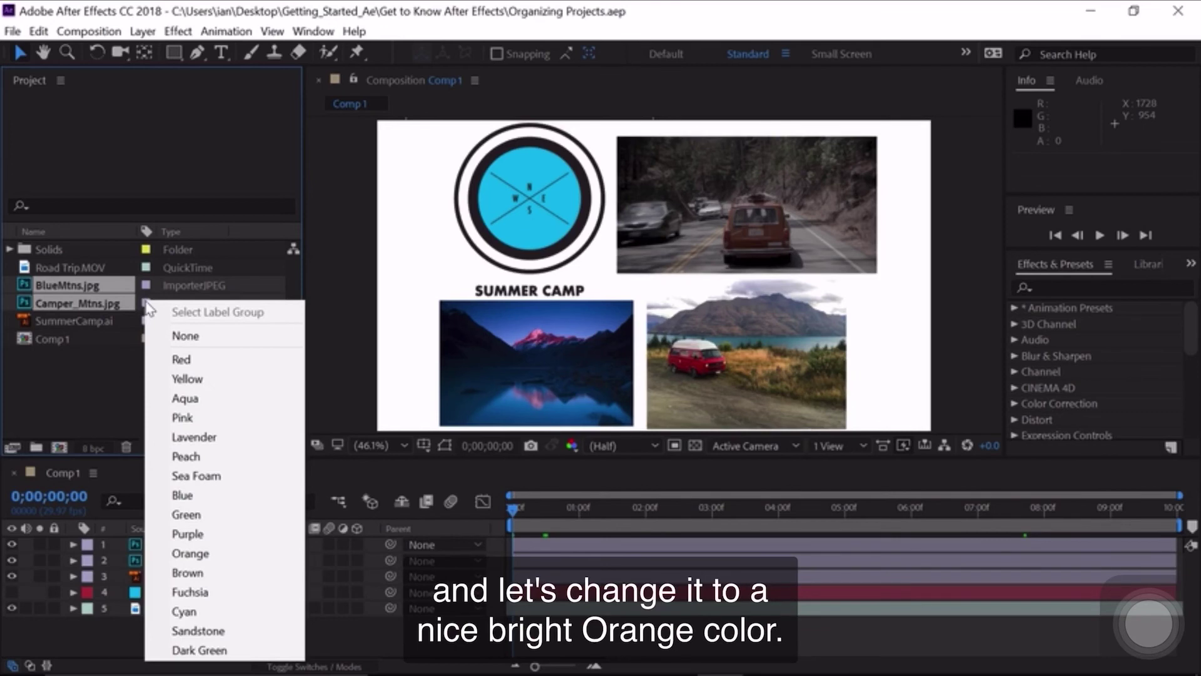
{"action": "left_click", "coordinate": [241, 554]}
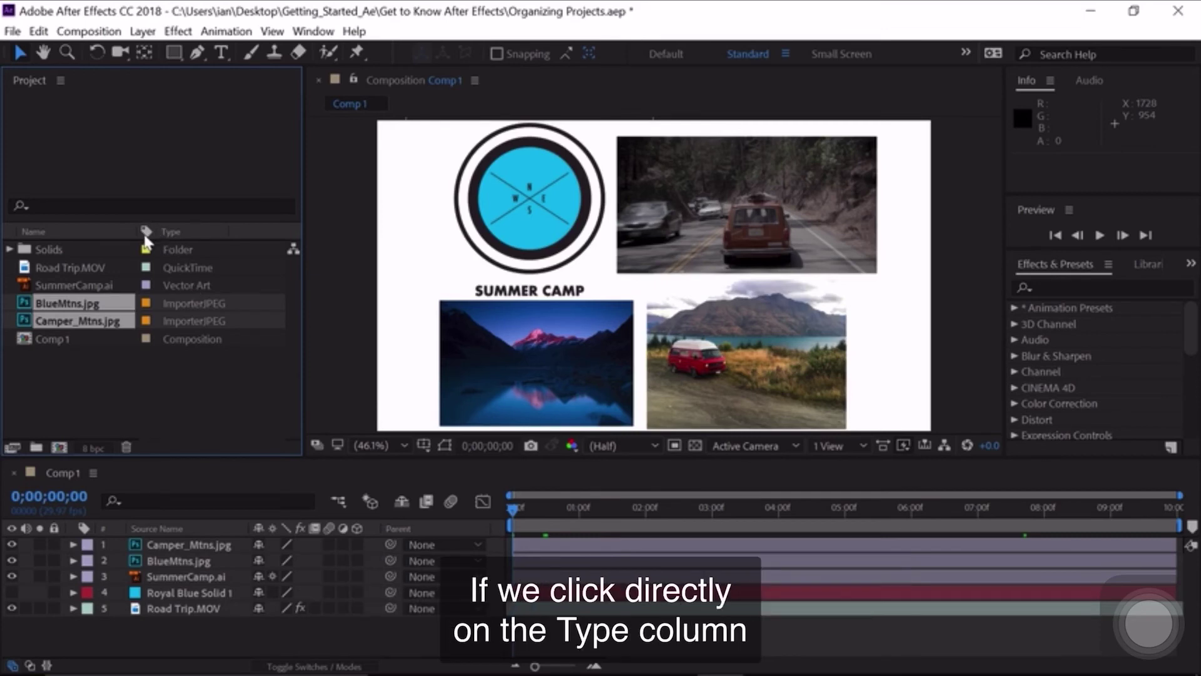
Step: Sort the project items by type and examine the available column choices in the maximized Project panel, leaving the columns as they are
{"action": "left_click", "coordinate": [188, 235]}
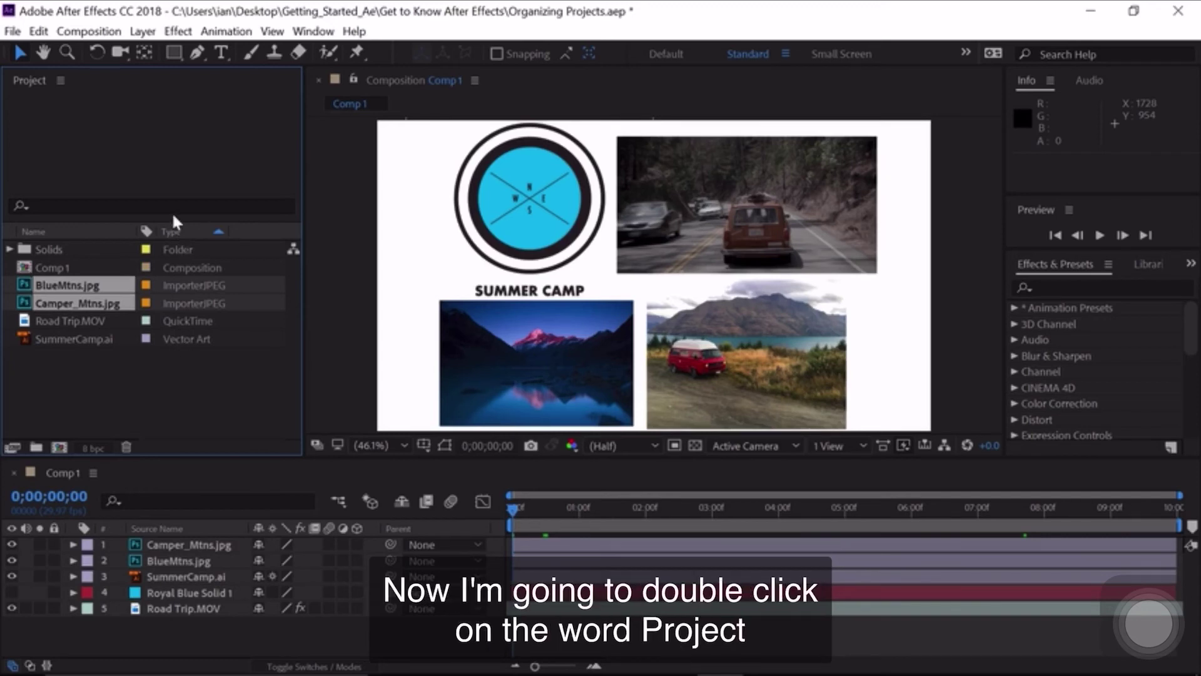
{"action": "double_click", "coordinate": [29, 78]}
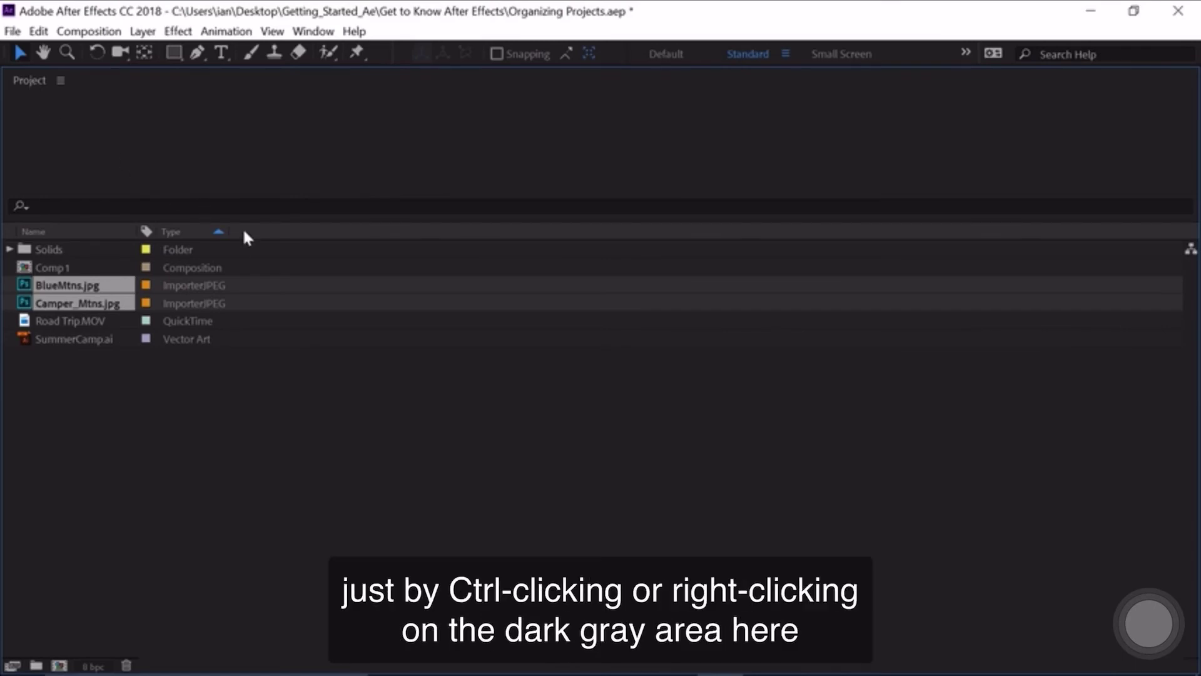
{"action": "right_click", "coordinate": [107, 229]}
{"action": "mouse_move", "coordinate": [206, 285]}
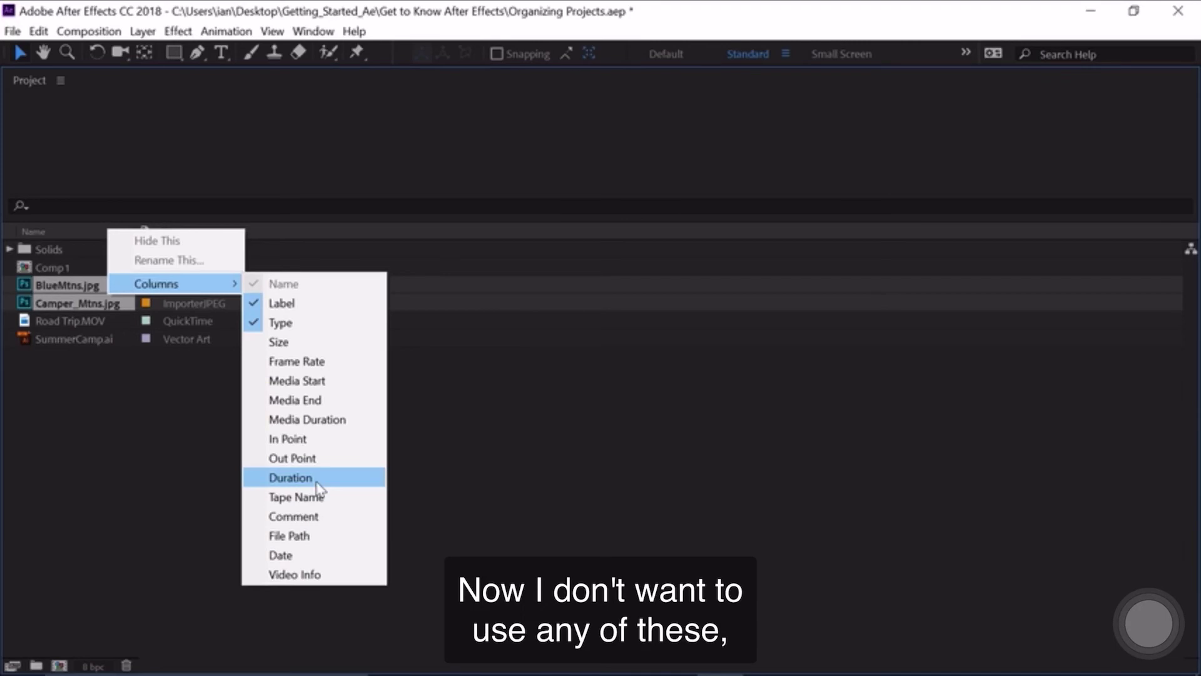
{"action": "left_click", "coordinate": [130, 134]}
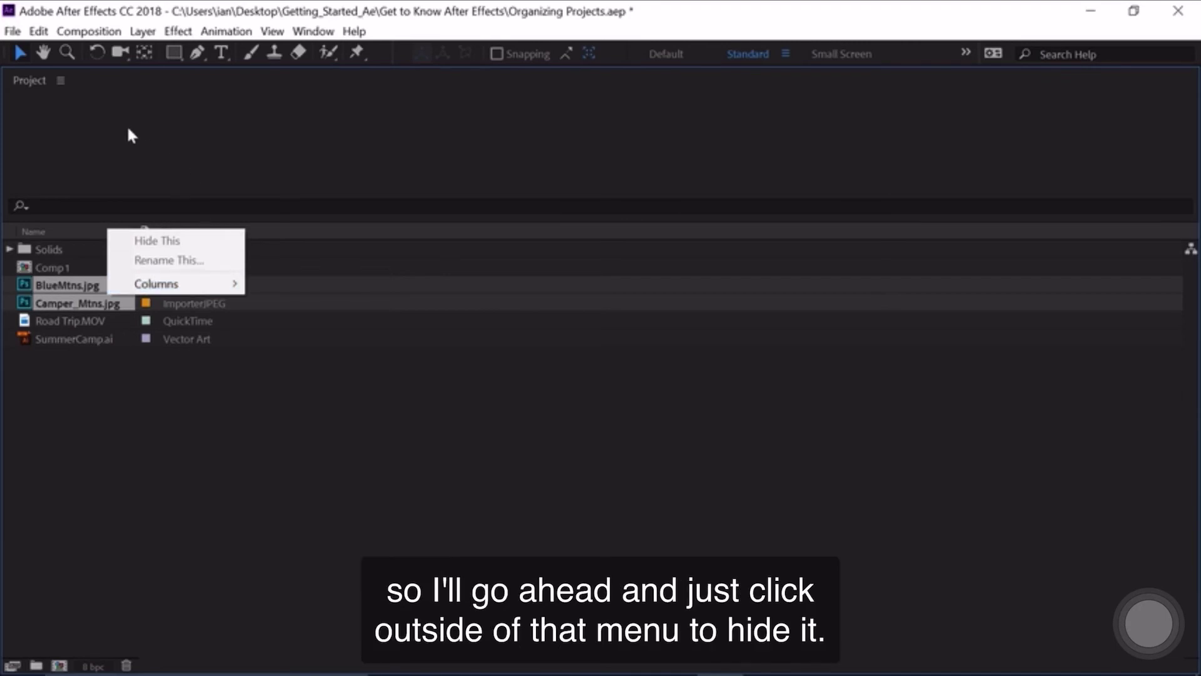
{"action": "left_click", "coordinate": [129, 133]}
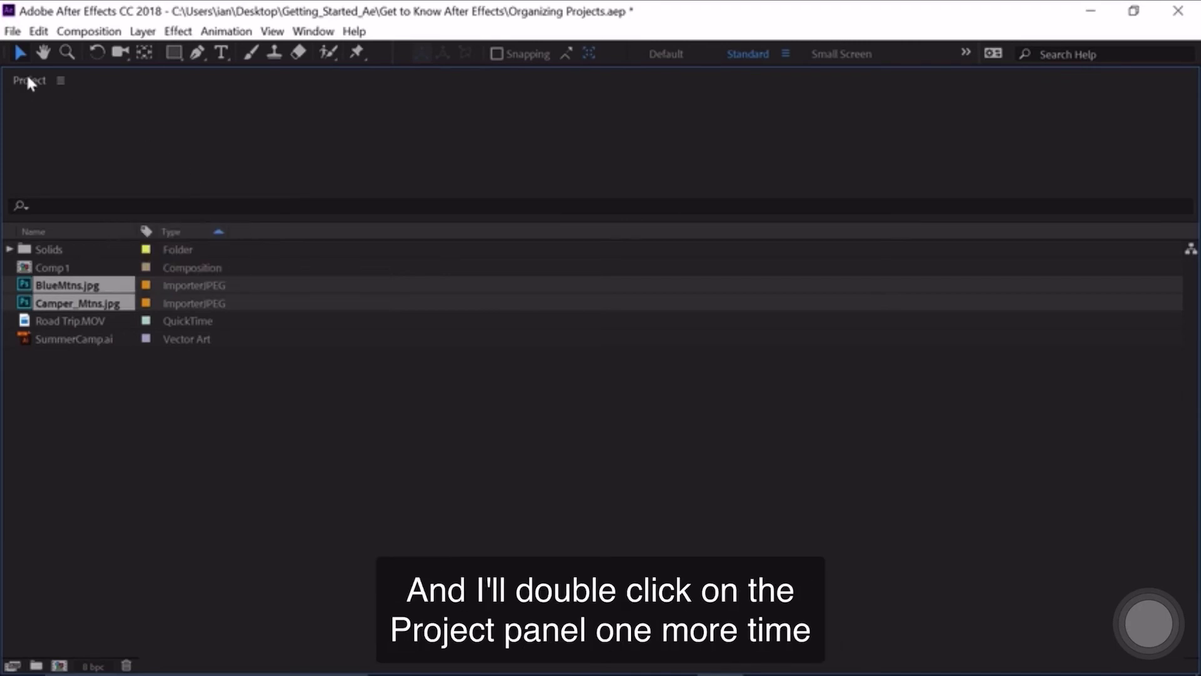
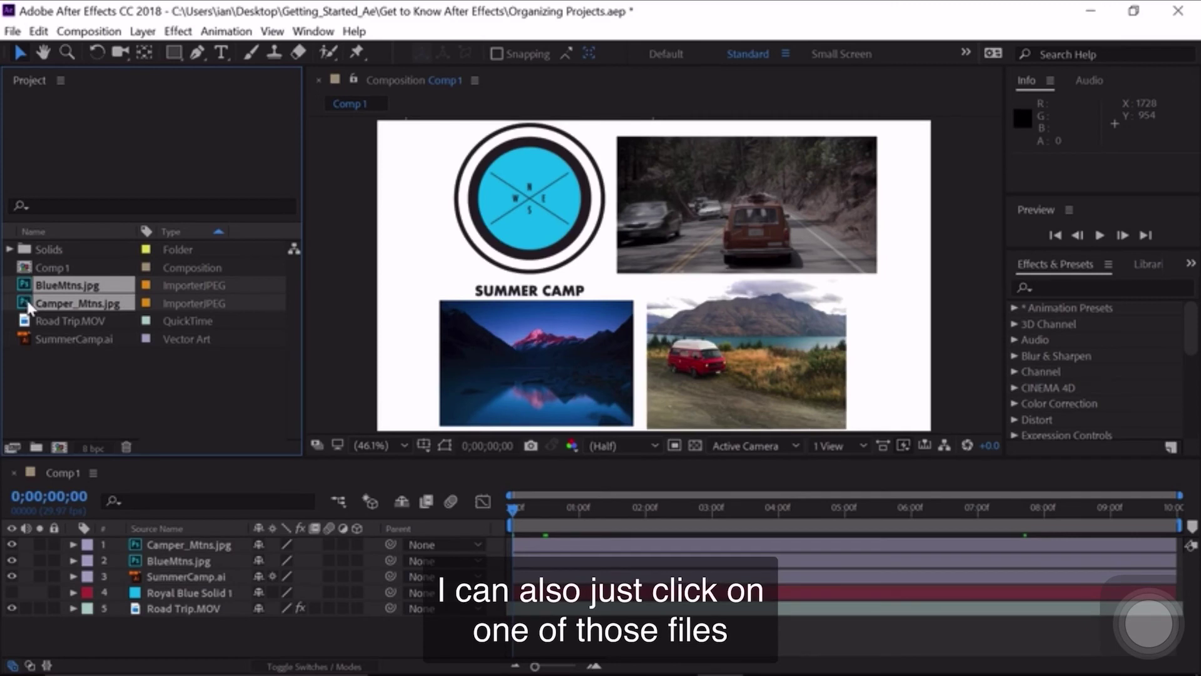
Step: Put BlueMtns.jpg and Camper_Mtns.jpg into a new project folder named images
{"action": "left_click_drag", "start_coordinate": [28, 306], "coordinate": [39, 450]}
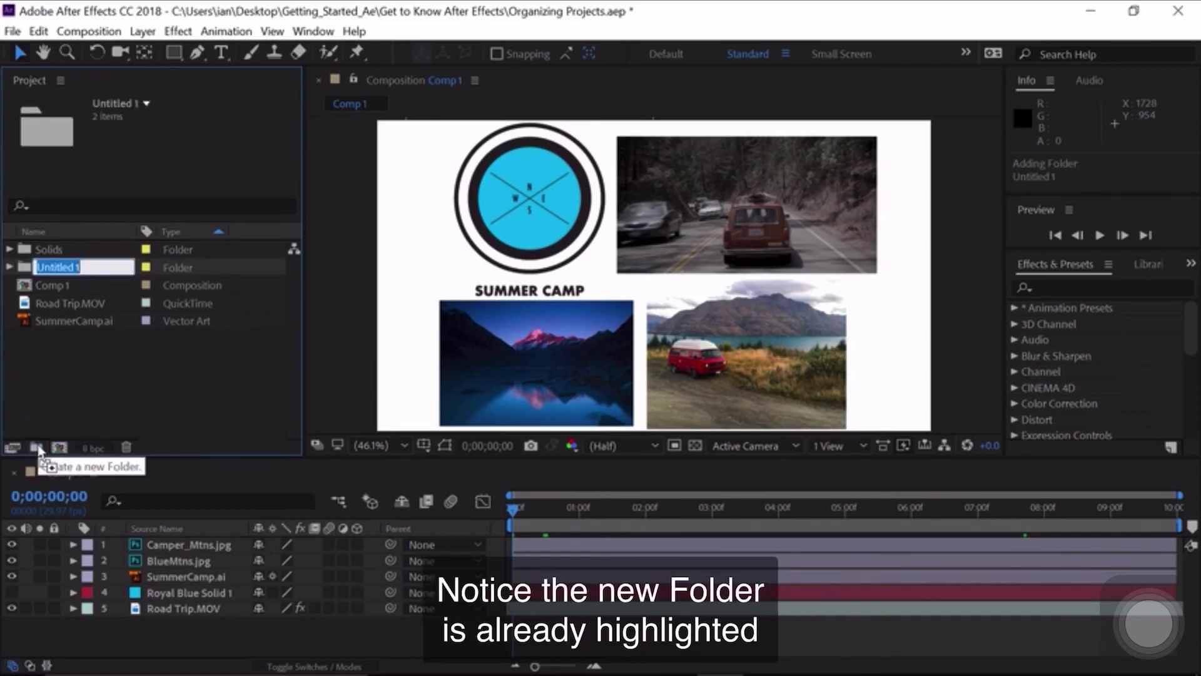
{"action": "type", "text": "Images"}
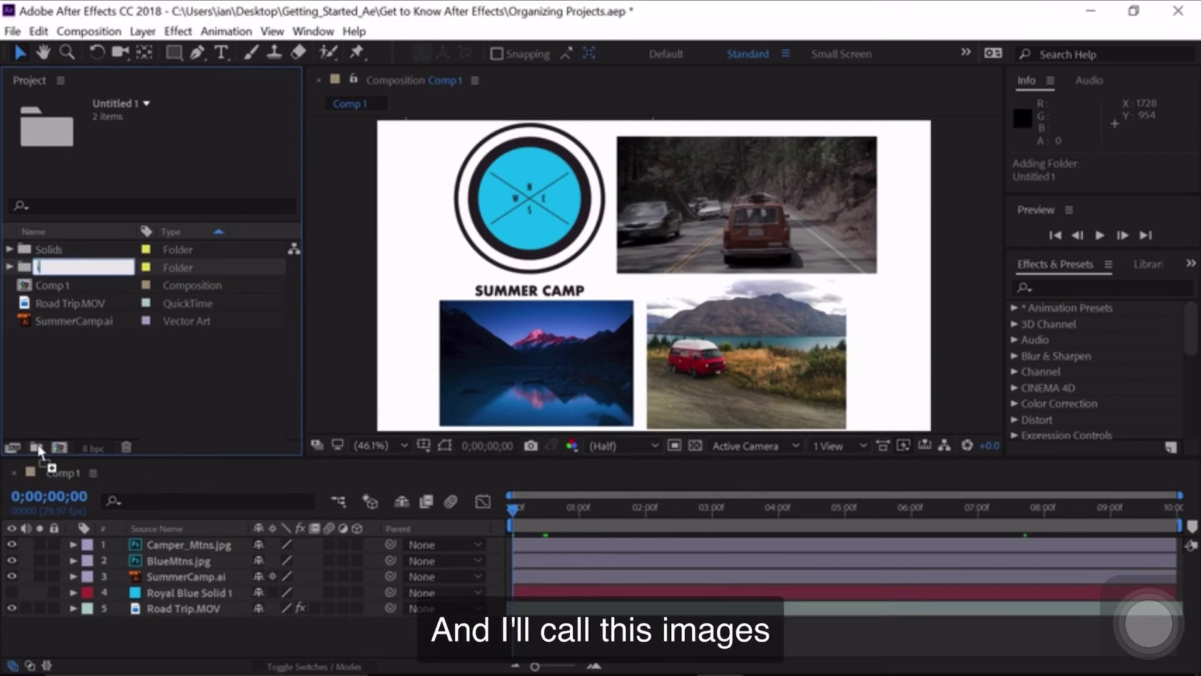
{"action": "key", "text": "Return"}
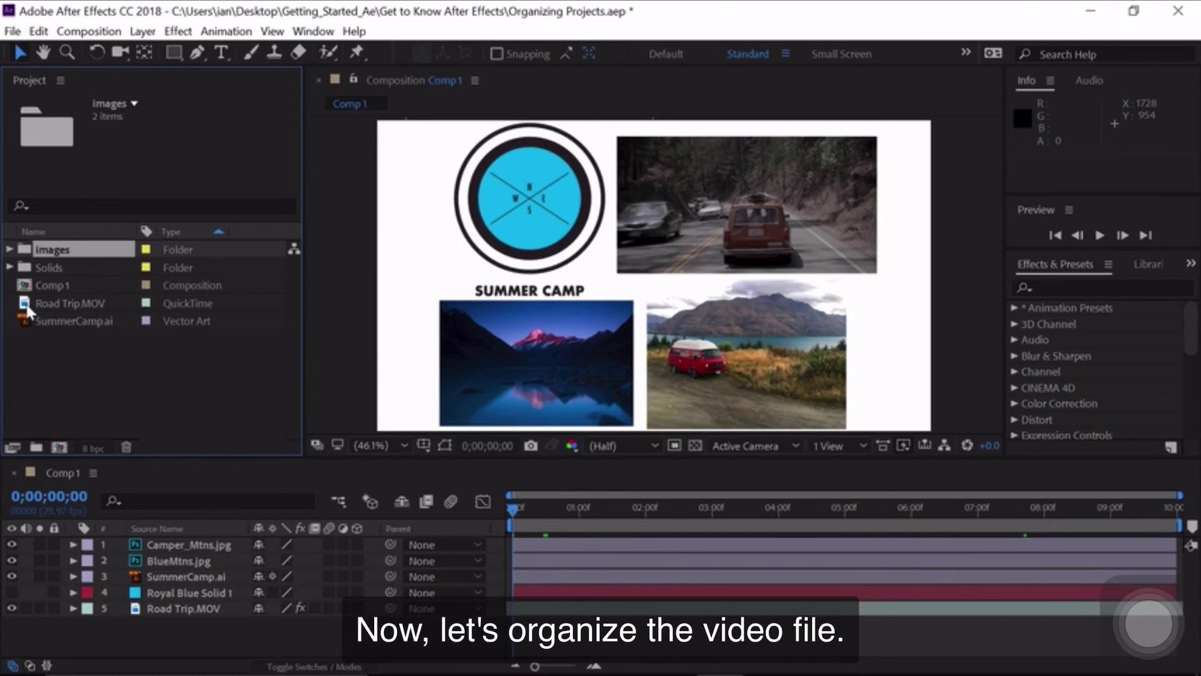
Step: Put Road Trip.MOV into a new project folder named Footage
{"action": "left_click", "coordinate": [28, 304]}
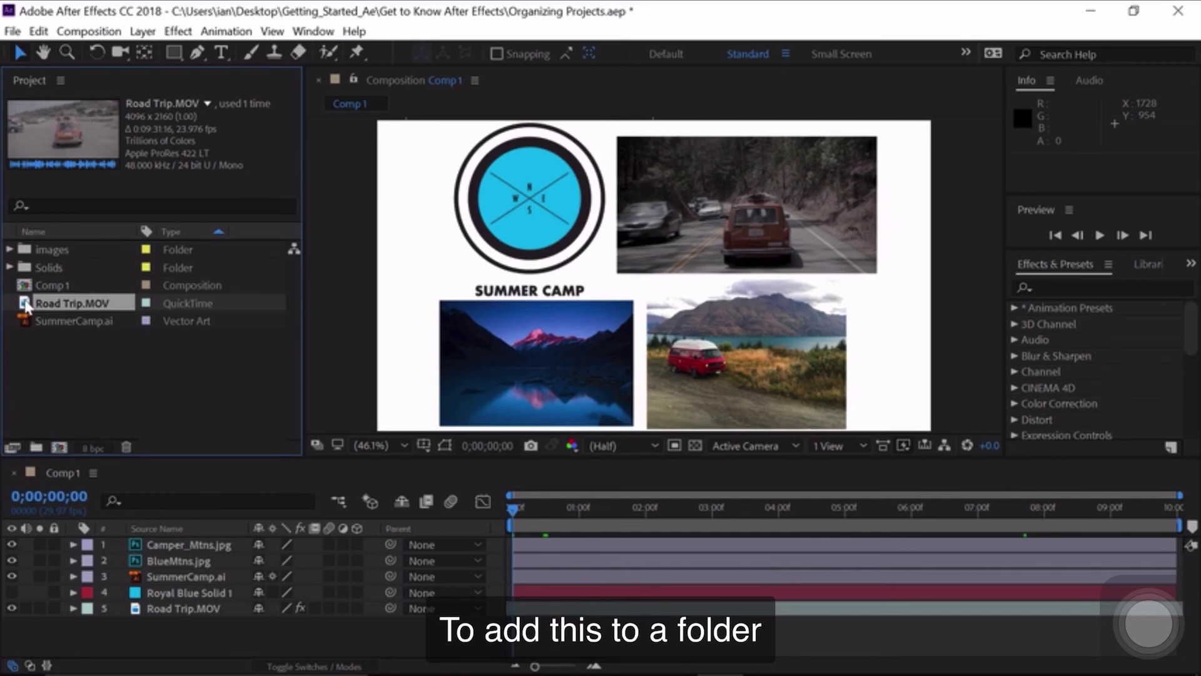
{"action": "left_click_drag", "start_coordinate": [26, 304], "coordinate": [36, 448]}
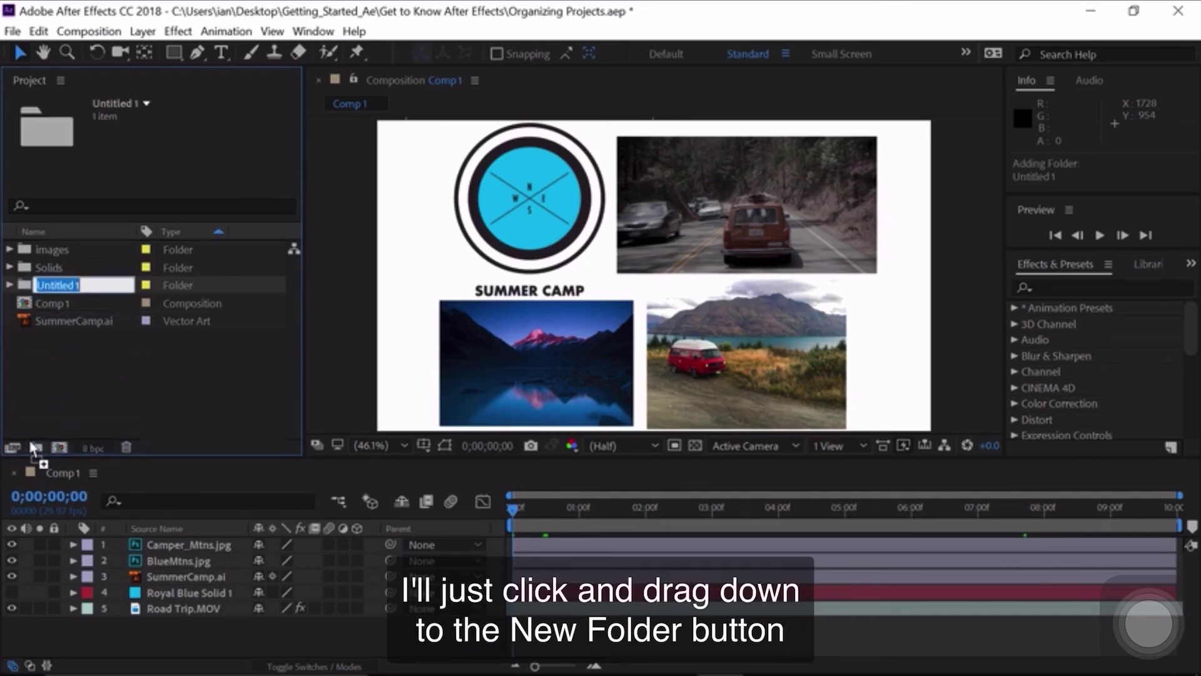
{"action": "type", "text": "Footage"}
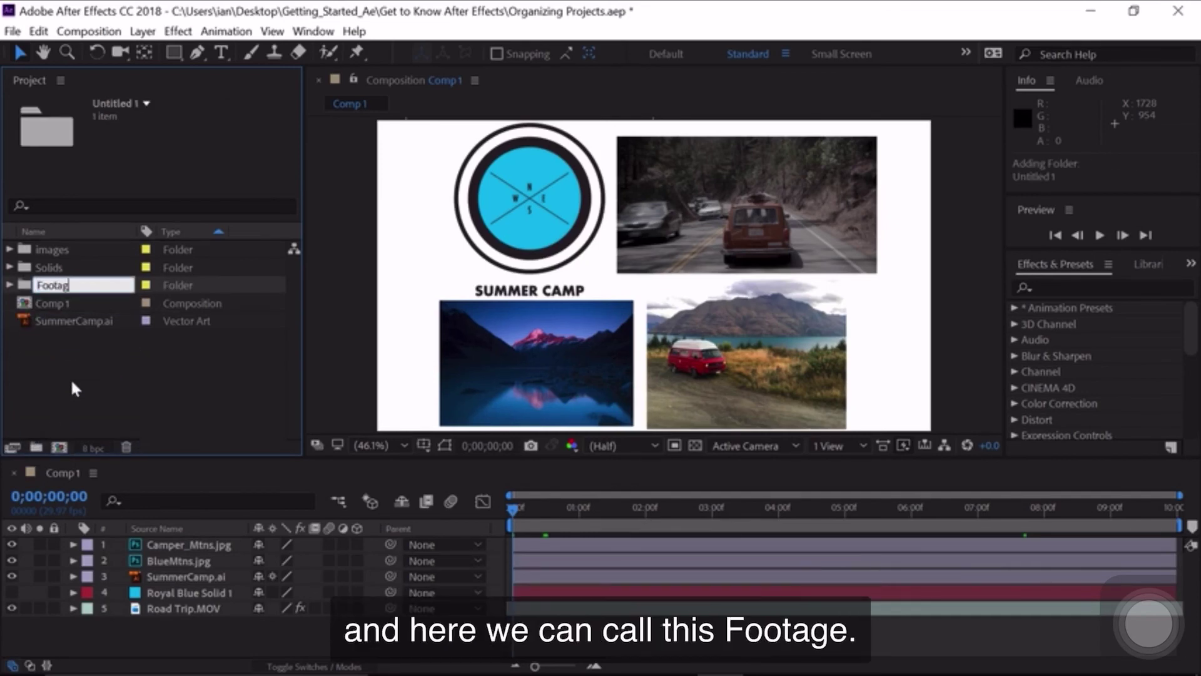
{"action": "key", "text": "Return"}
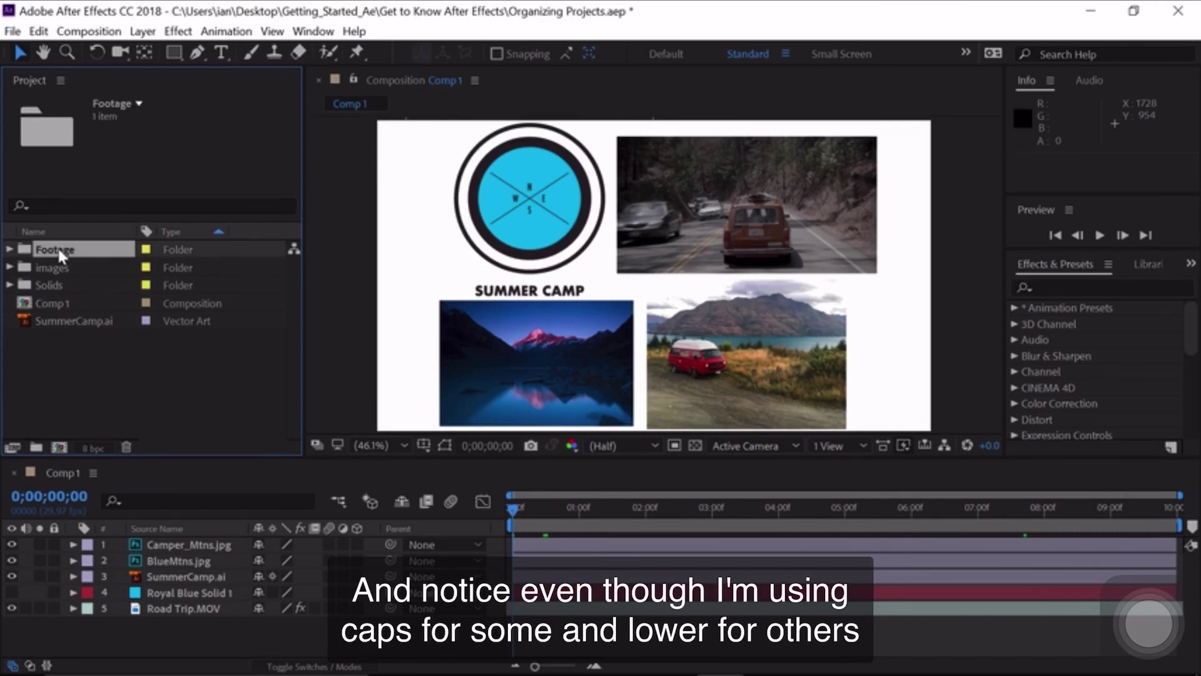
Step: Sort the project items by name, reverse the order, and return it to ascending
{"action": "left_click", "coordinate": [48, 227]}
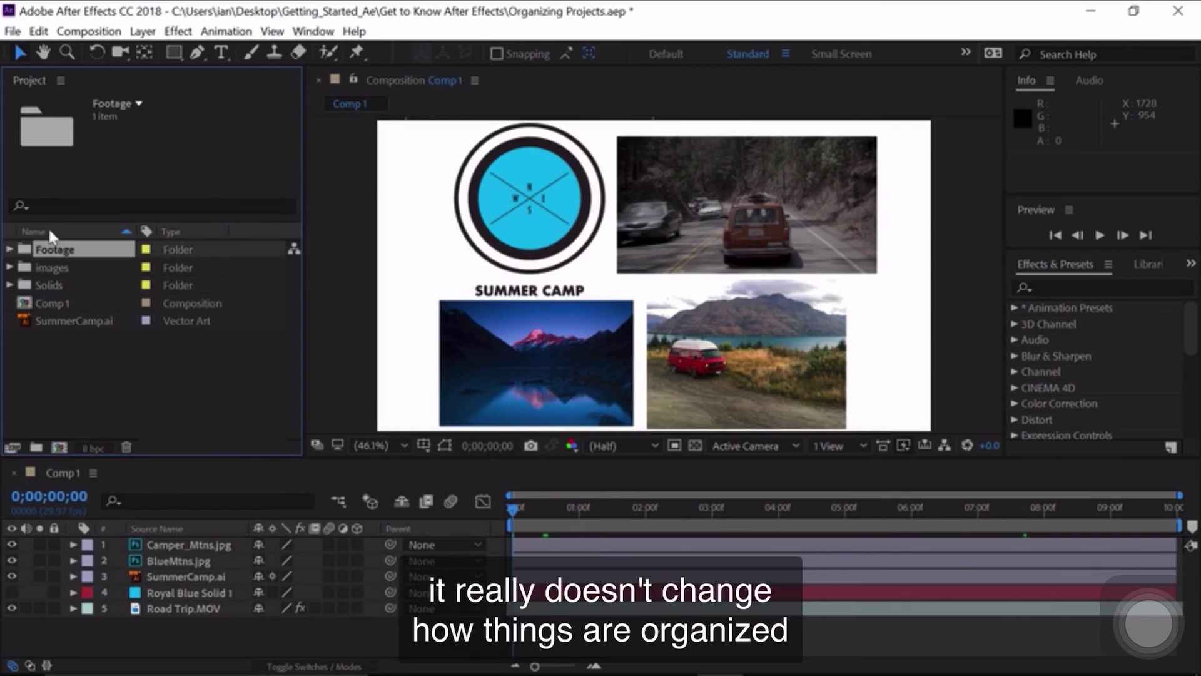
{"action": "left_click", "coordinate": [48, 226]}
{"action": "left_click", "coordinate": [47, 227]}
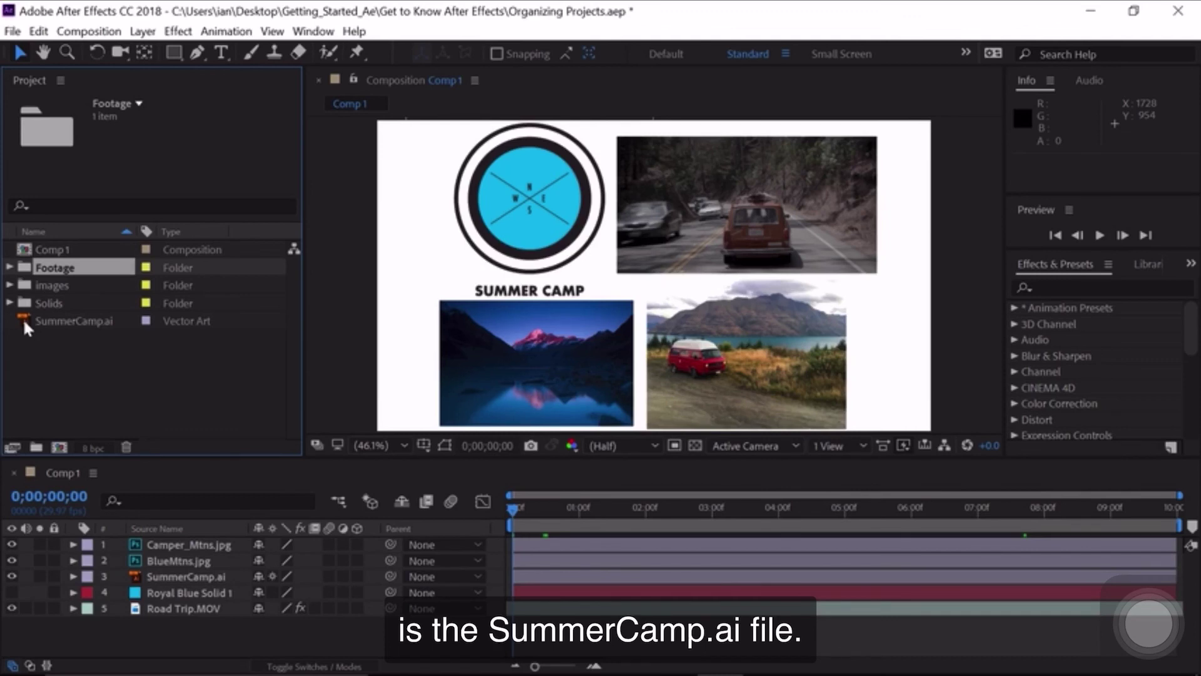
Step: Put SummerCamp.ai into a new project folder named Vectors
{"action": "left_click_drag", "start_coordinate": [24, 323], "coordinate": [37, 446]}
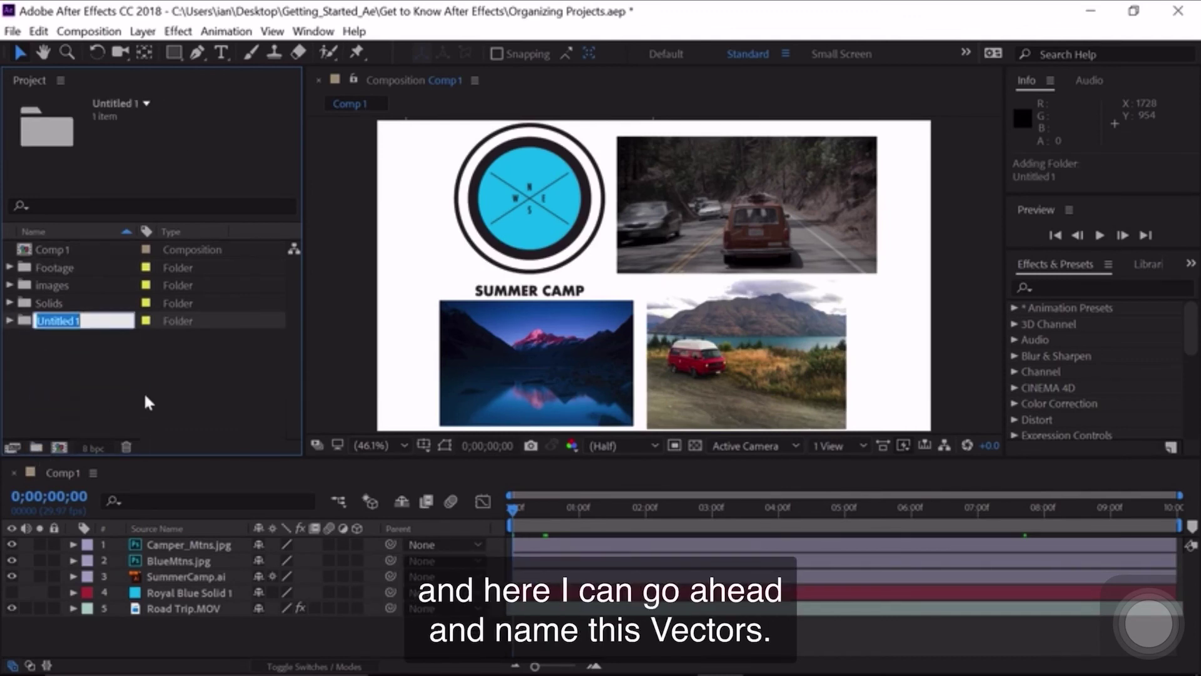
{"action": "type", "text": "Vectors"}
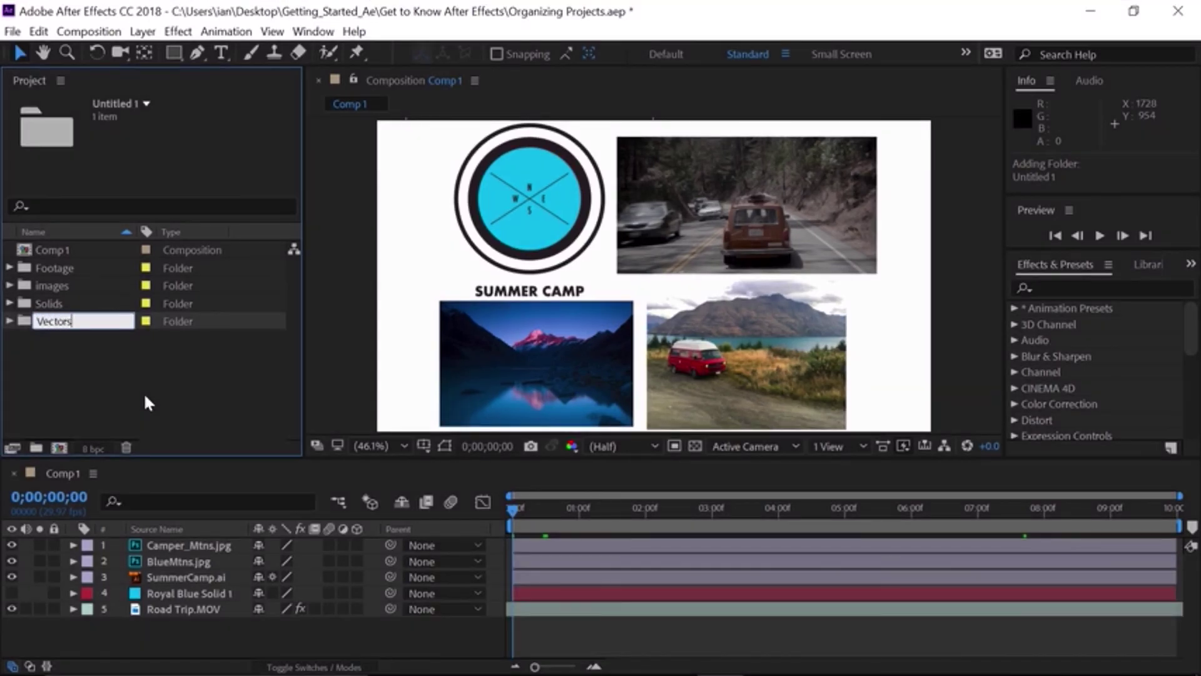
{"action": "key", "text": "Return"}
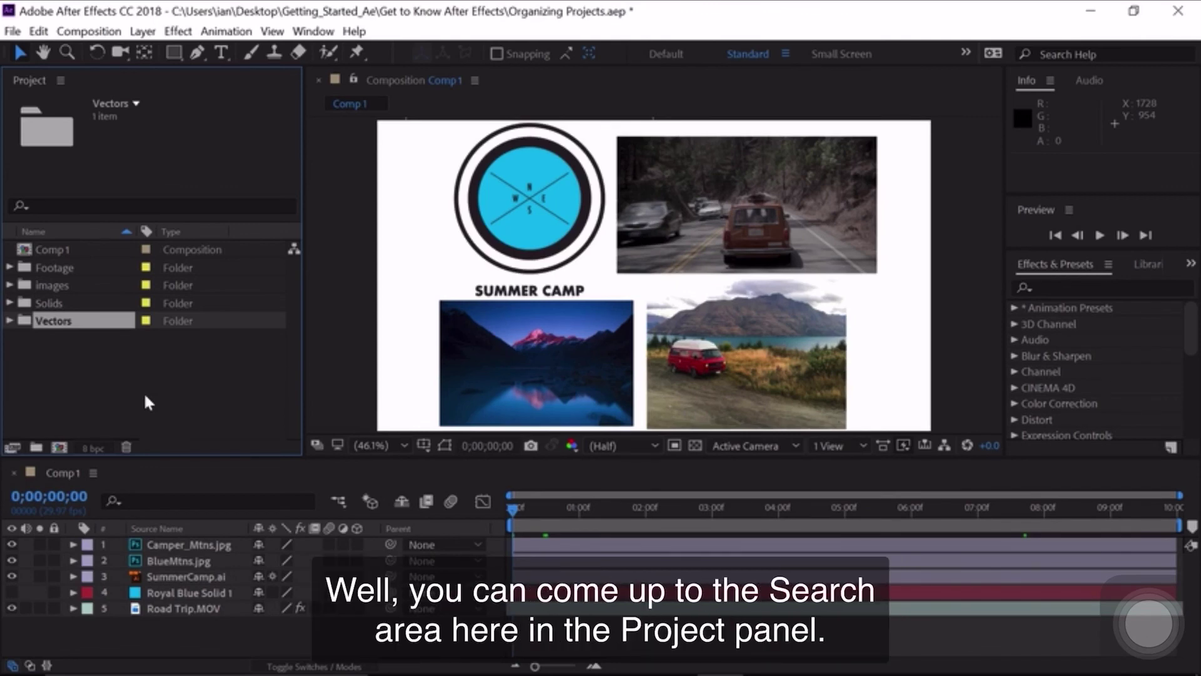
Step: Search the project items for "cam" and clear the search to list all items again
{"action": "left_click", "coordinate": [53, 208]}
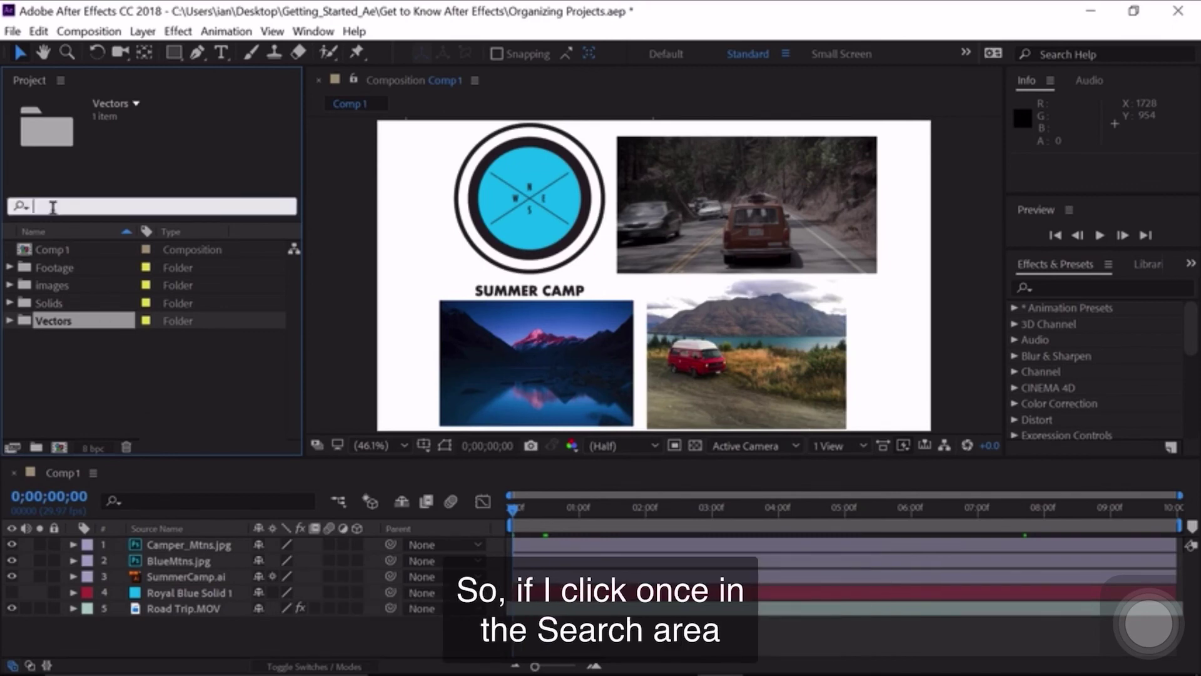
{"action": "type", "text": "cam"}
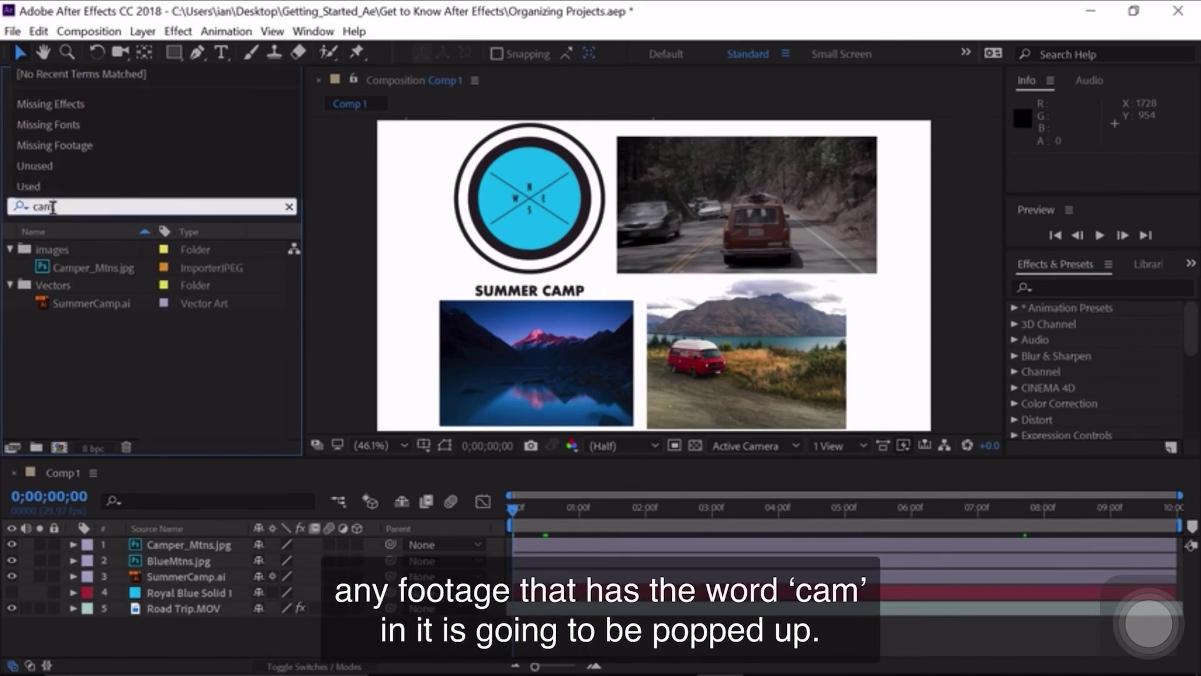
{"action": "key", "text": "Return"}
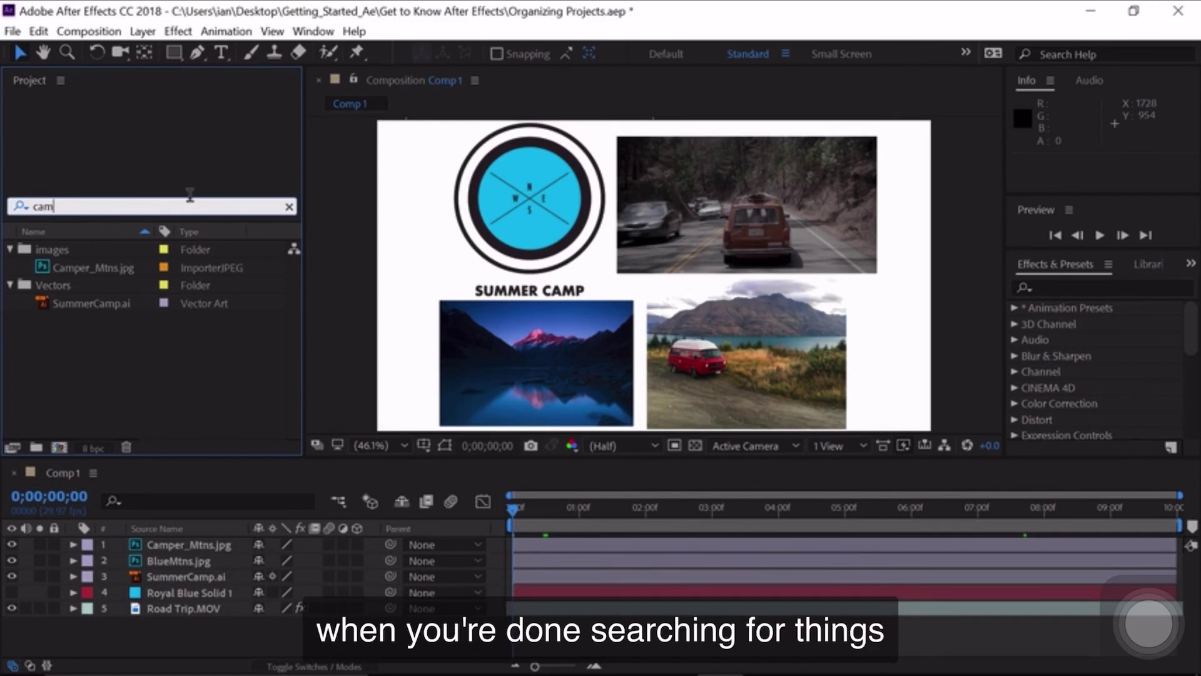
{"action": "left_click", "coordinate": [291, 207]}
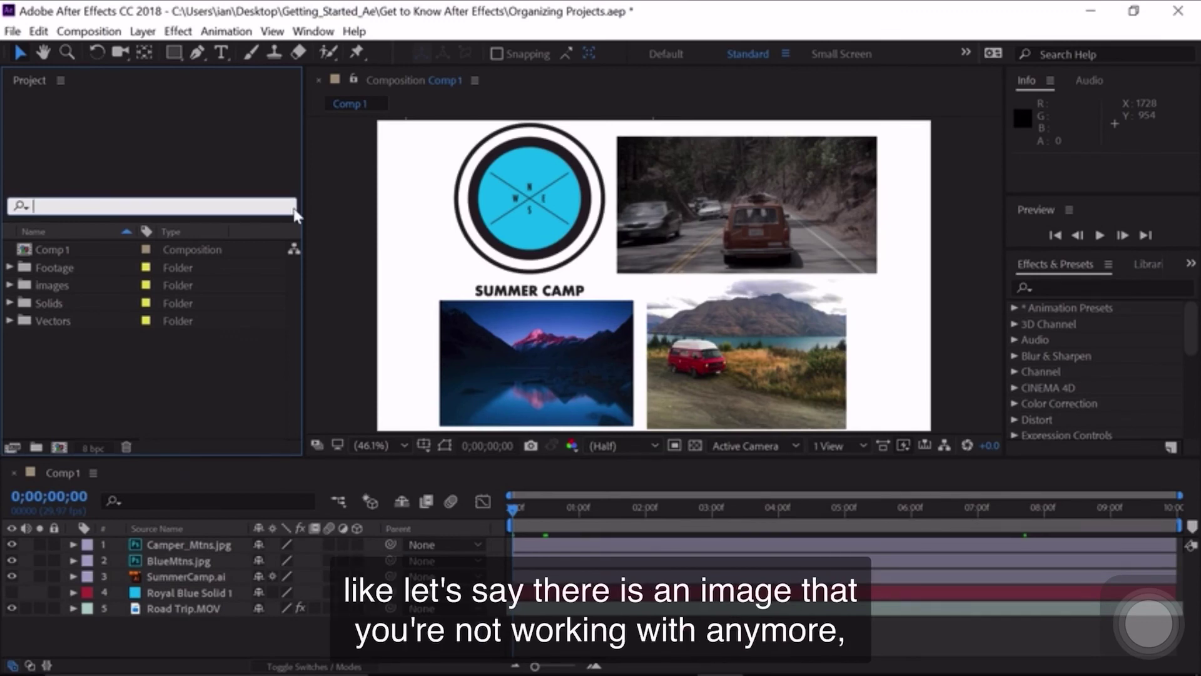
Step: Delete Camper_Mtns.jpg from the project's images folder despite its use in a composition, and undo the deletion
{"action": "left_click", "coordinate": [7, 279]}
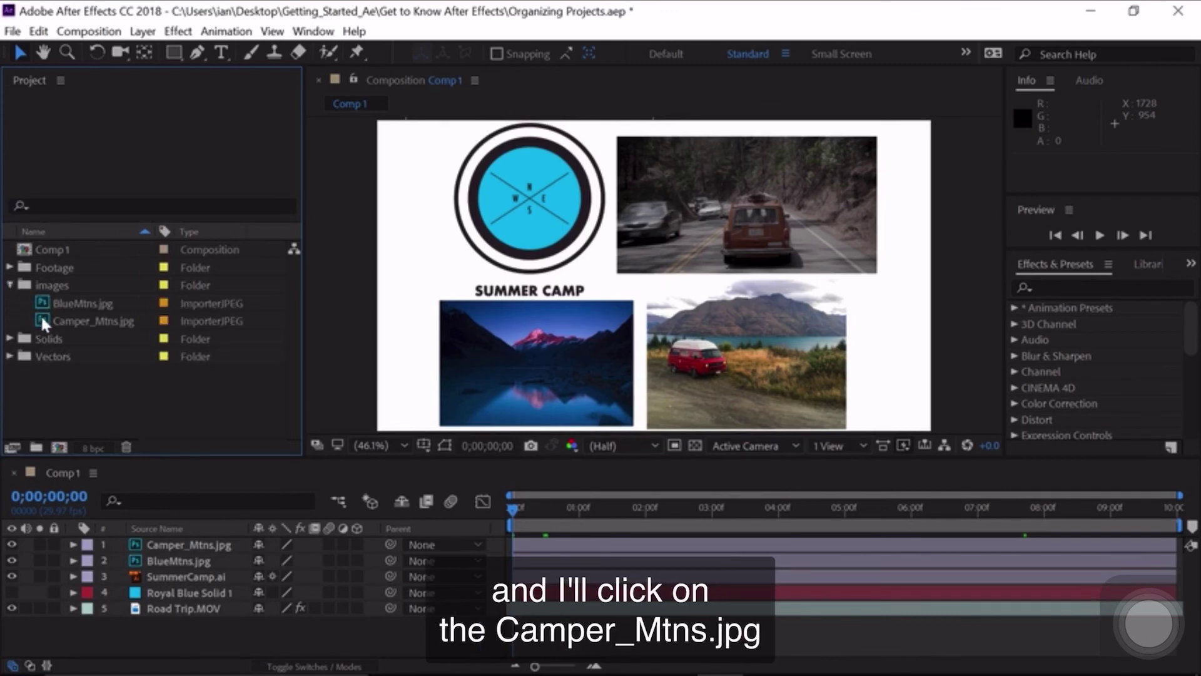
{"action": "left_click_drag", "start_coordinate": [41, 321], "coordinate": [122, 443]}
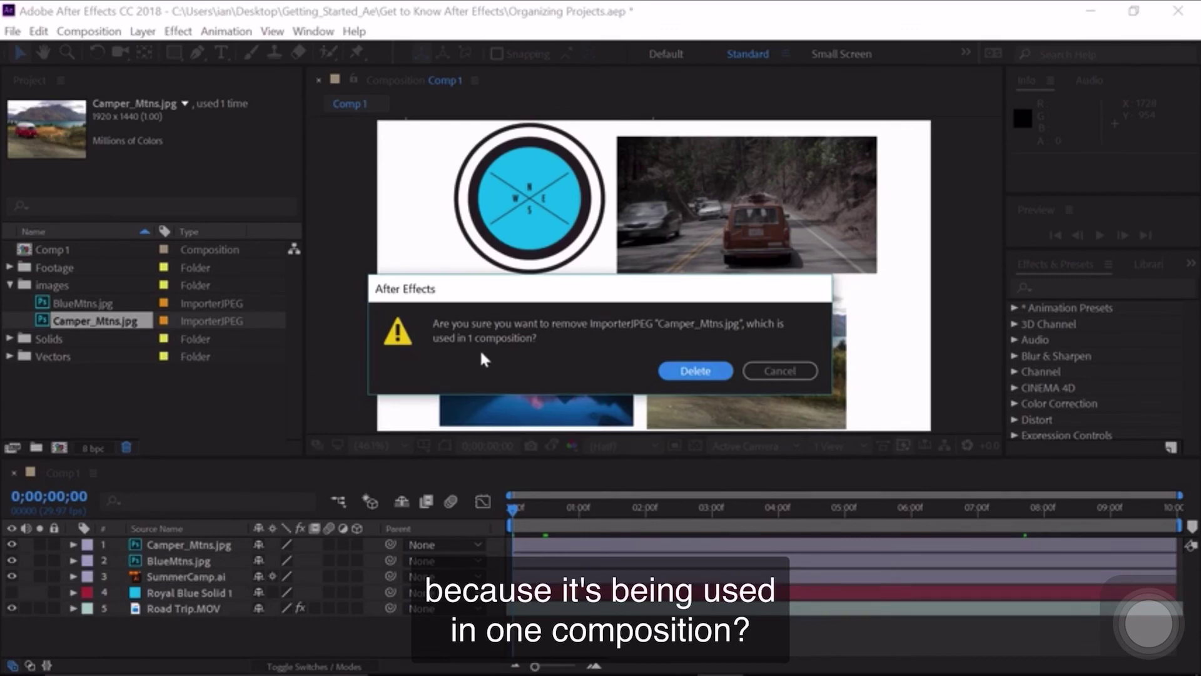
{"action": "left_click", "coordinate": [692, 371]}
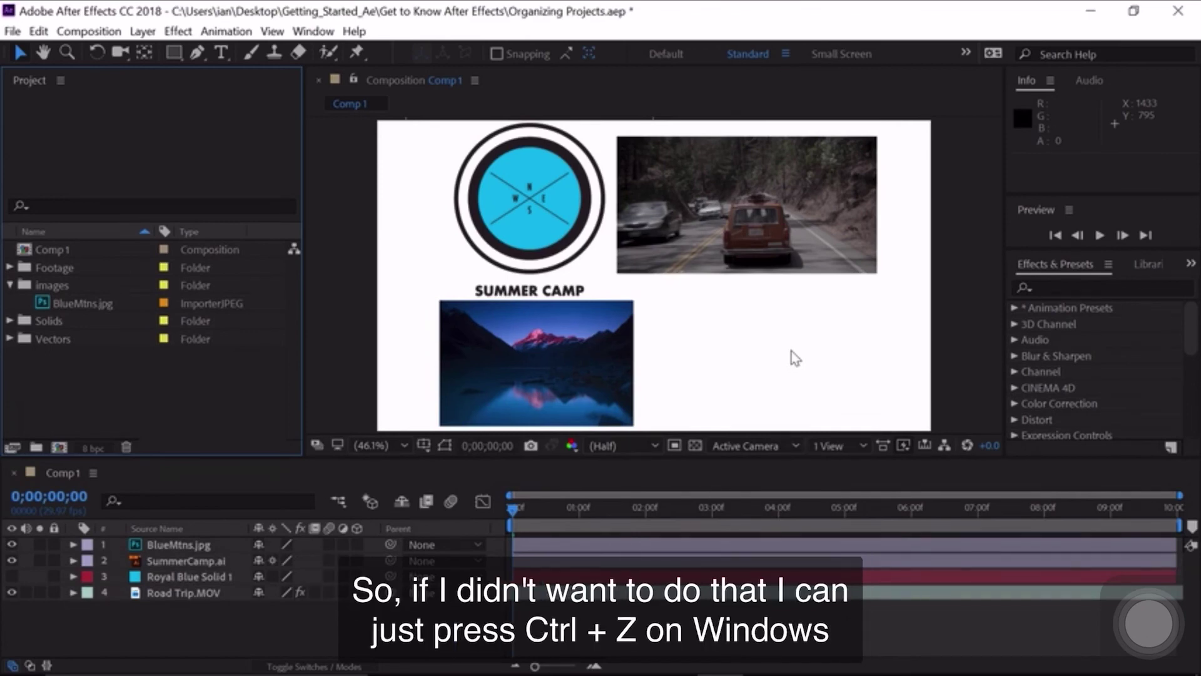
{"action": "key", "text": "ctrl+z"}
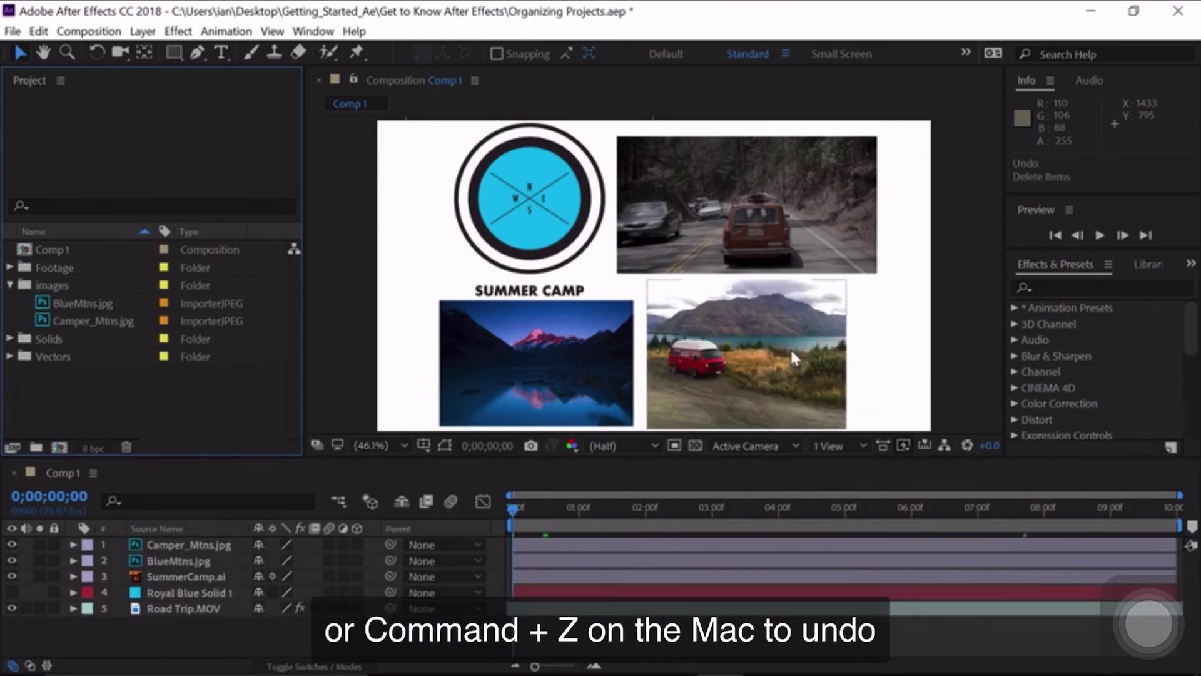